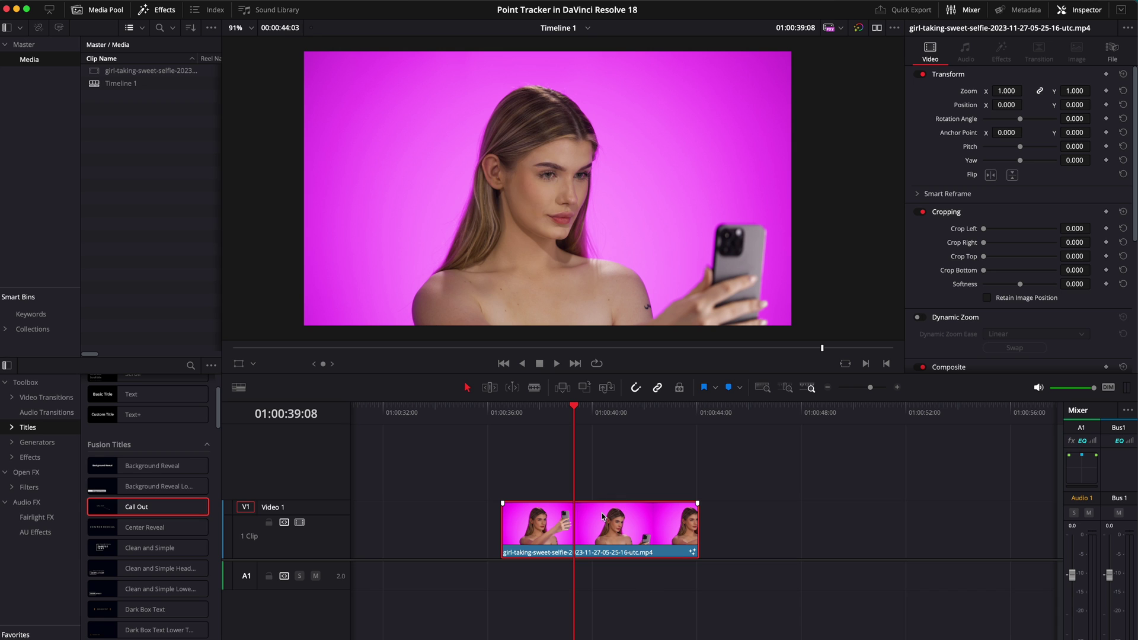
Open the selfie clip in the Fusion page to show its MediaIn1-to-MediaOut1 node graph.
click(568, 636)
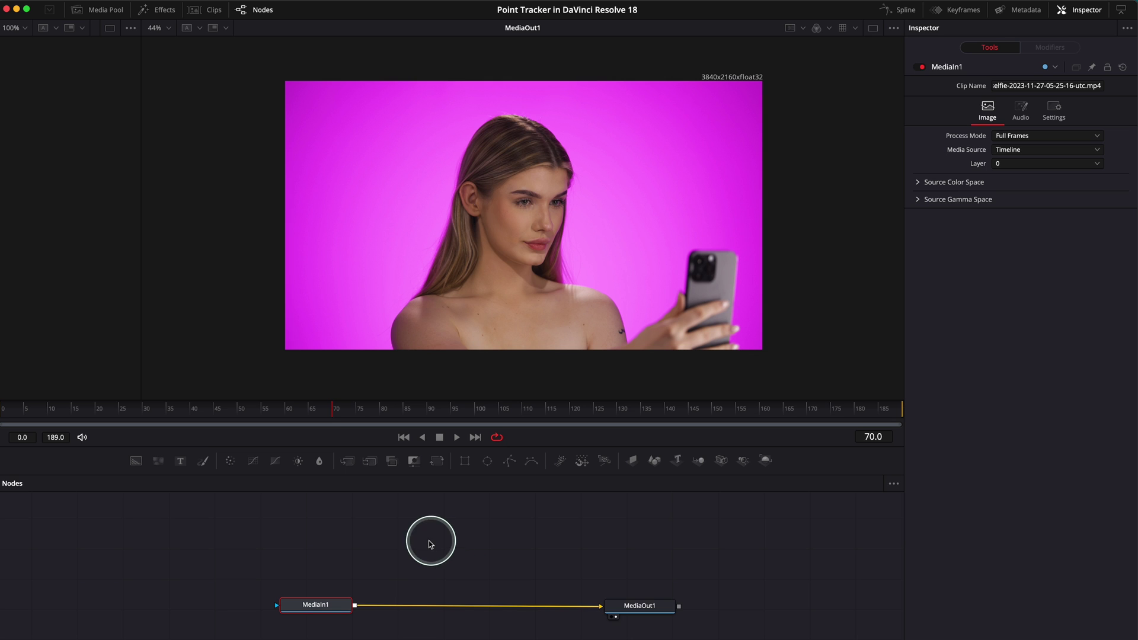
From MediaIn1, bring up the Select Tool search and look up the 'track' tool.
right_click(309, 606)
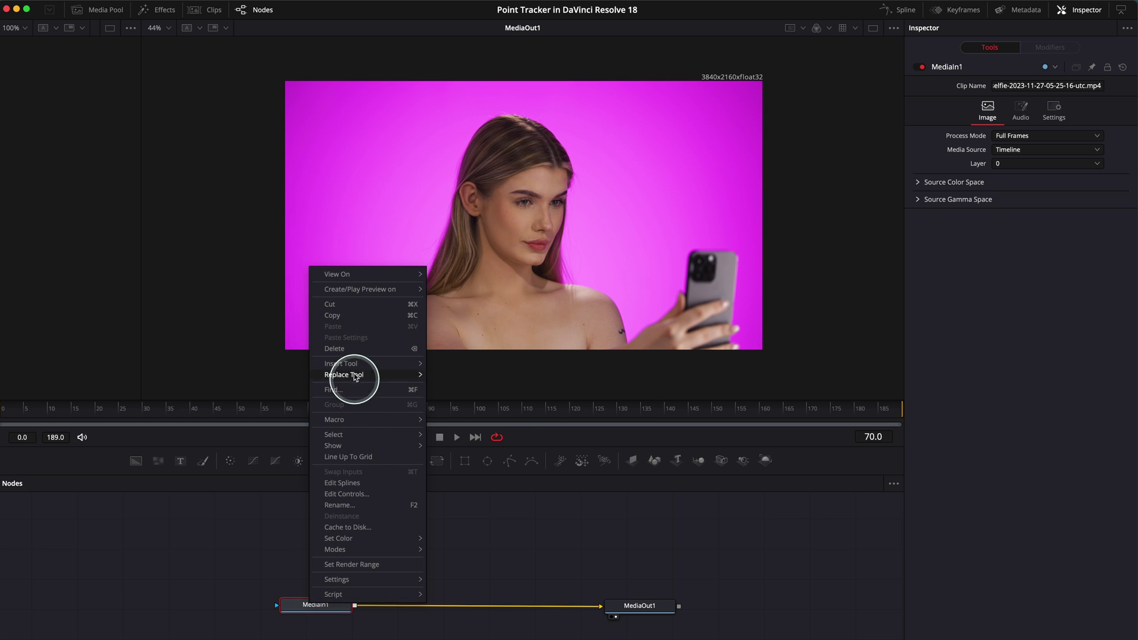
mouse_move(375, 368)
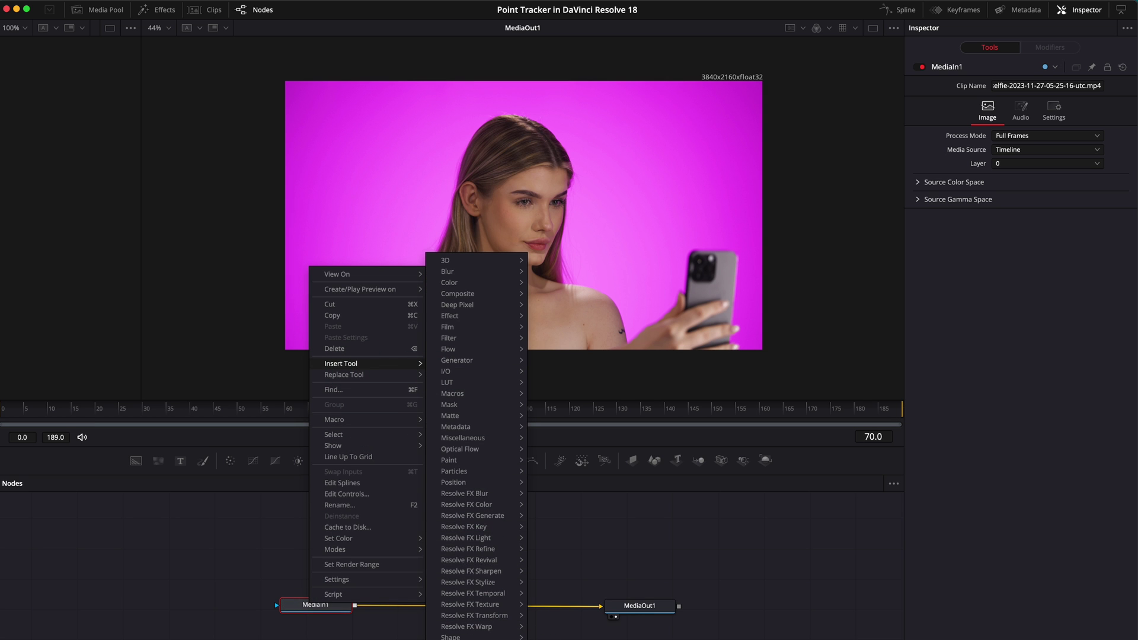
click(554, 584)
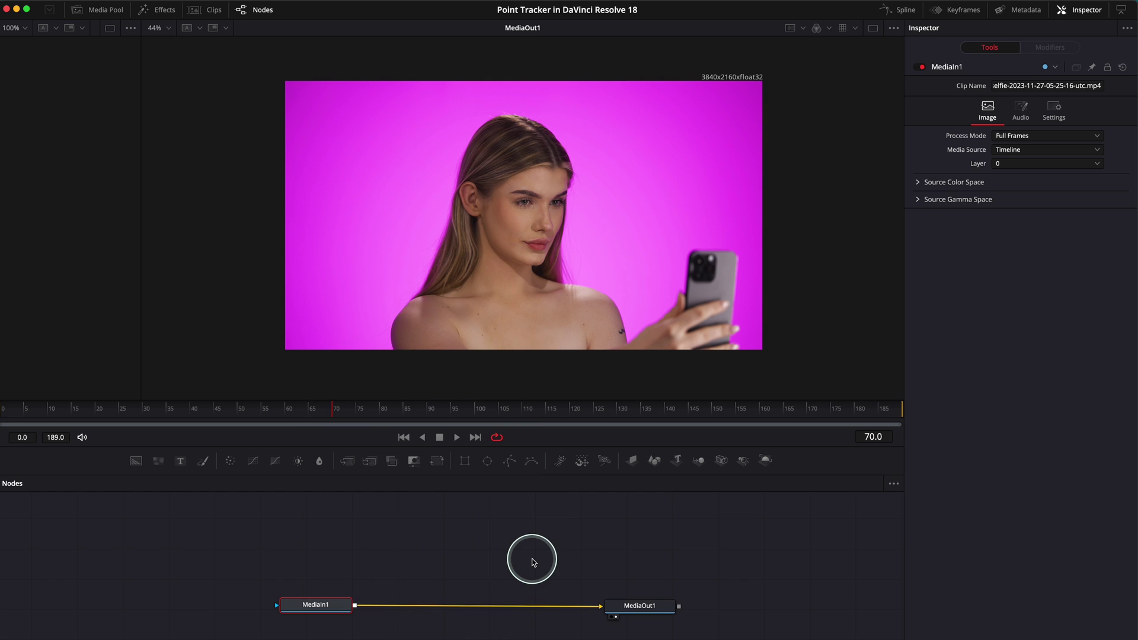
key(shift+space)
text(Transform)
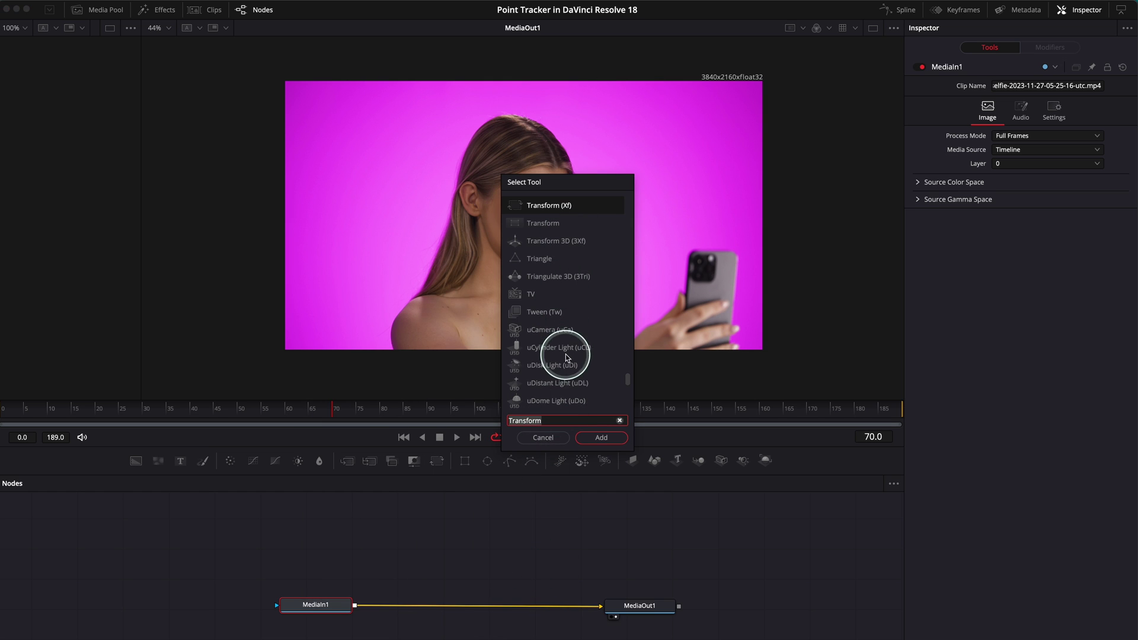
text(tr)
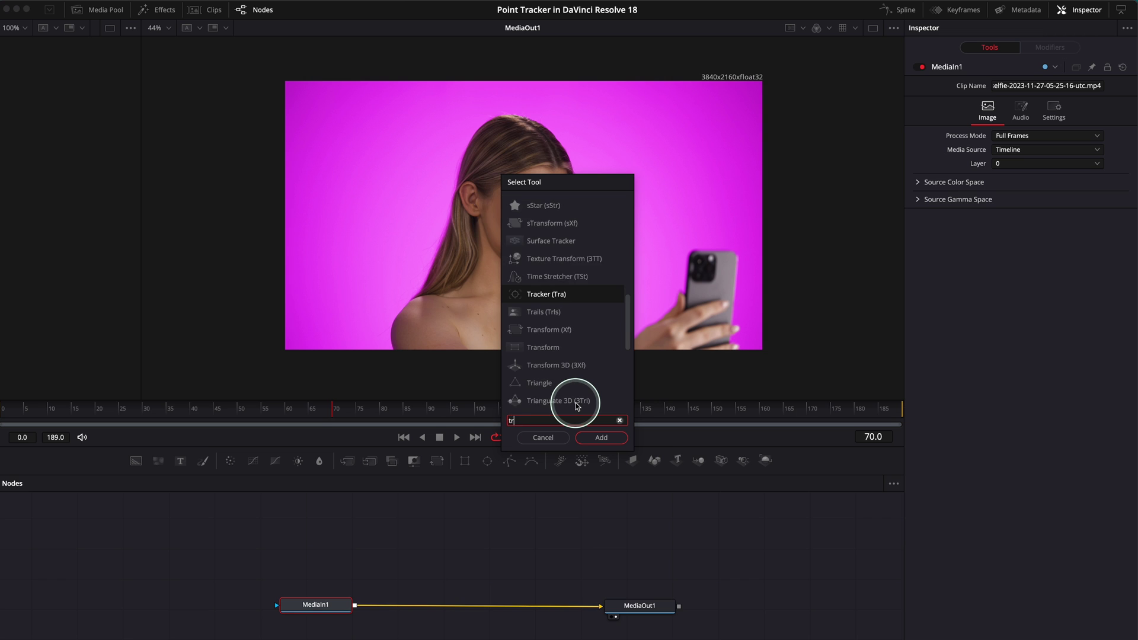
text(ack)
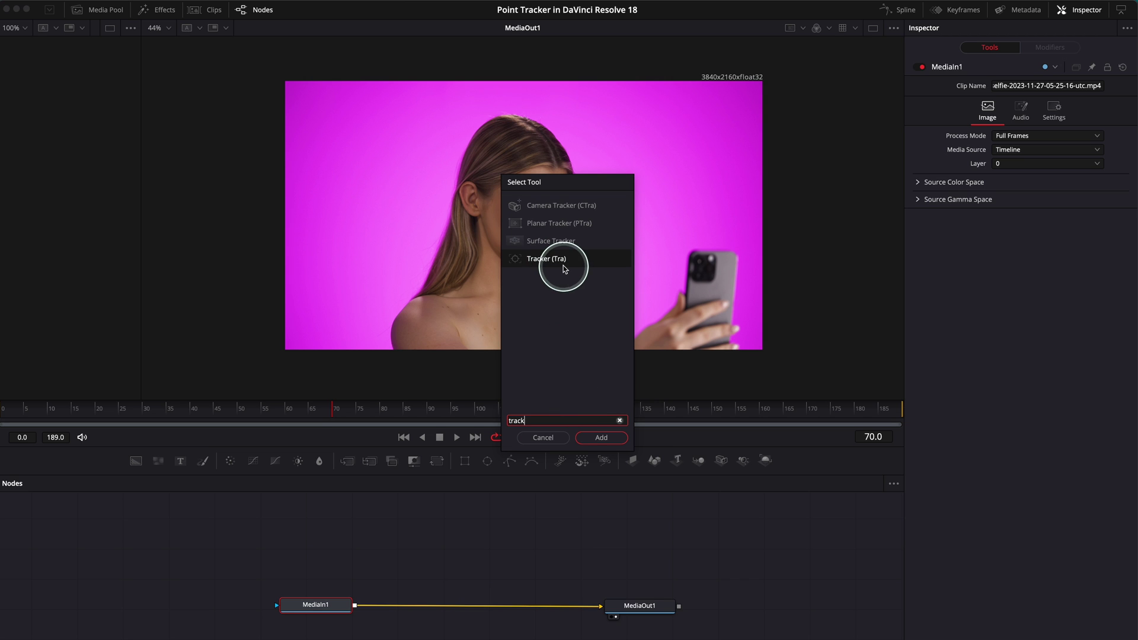
Add the Tracker tool and position Tracker1 on the line between MediaIn1 and MediaOut1.
click(600, 438)
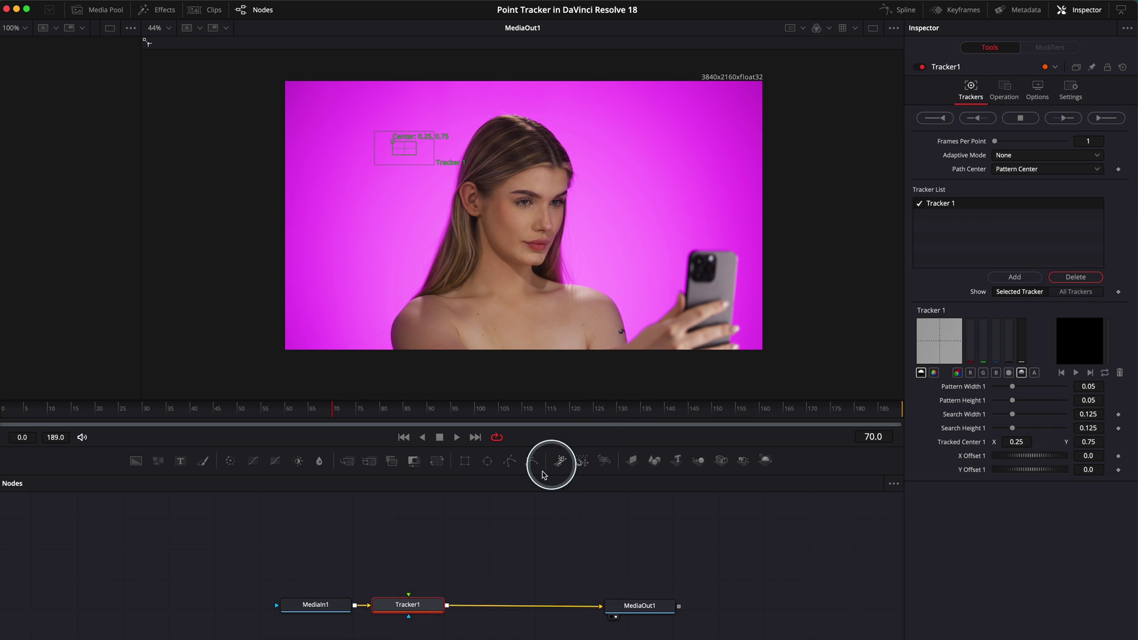
drag(400, 605, 467, 606)
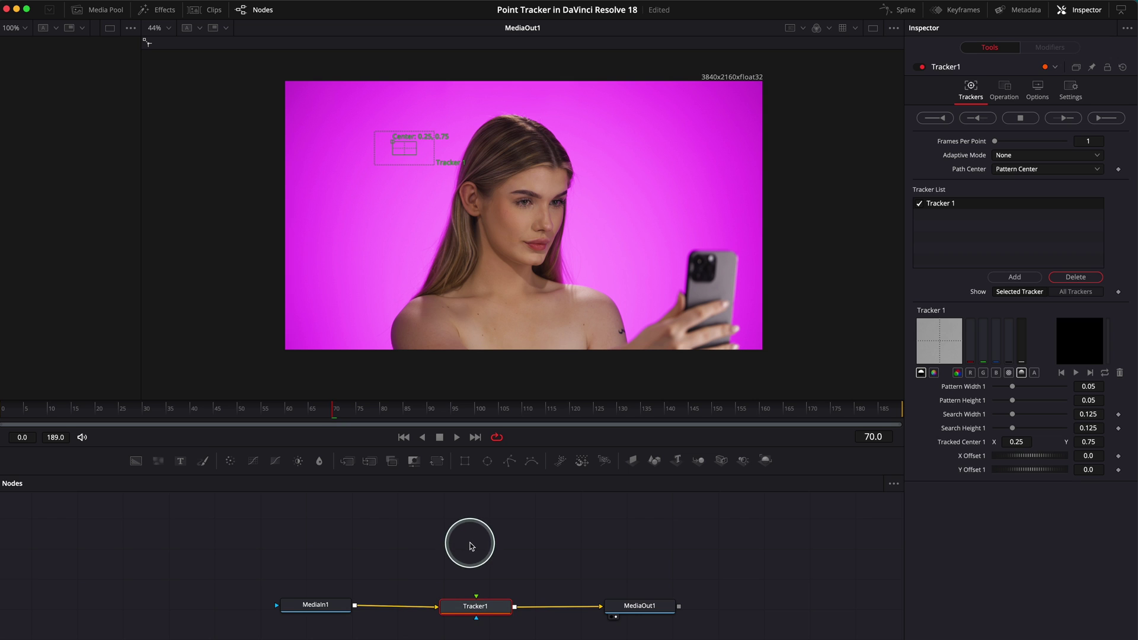
drag(470, 604, 477, 604)
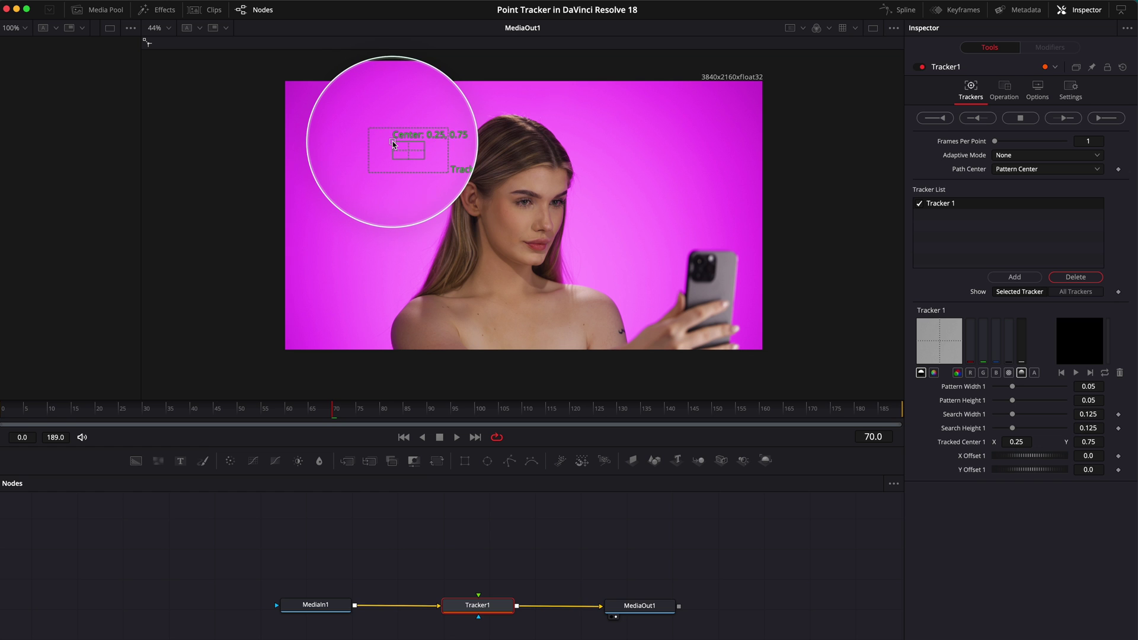
Place Tracker 1 on the phone's camera lens and shrink its pattern box to fit.
drag(393, 142, 696, 268)
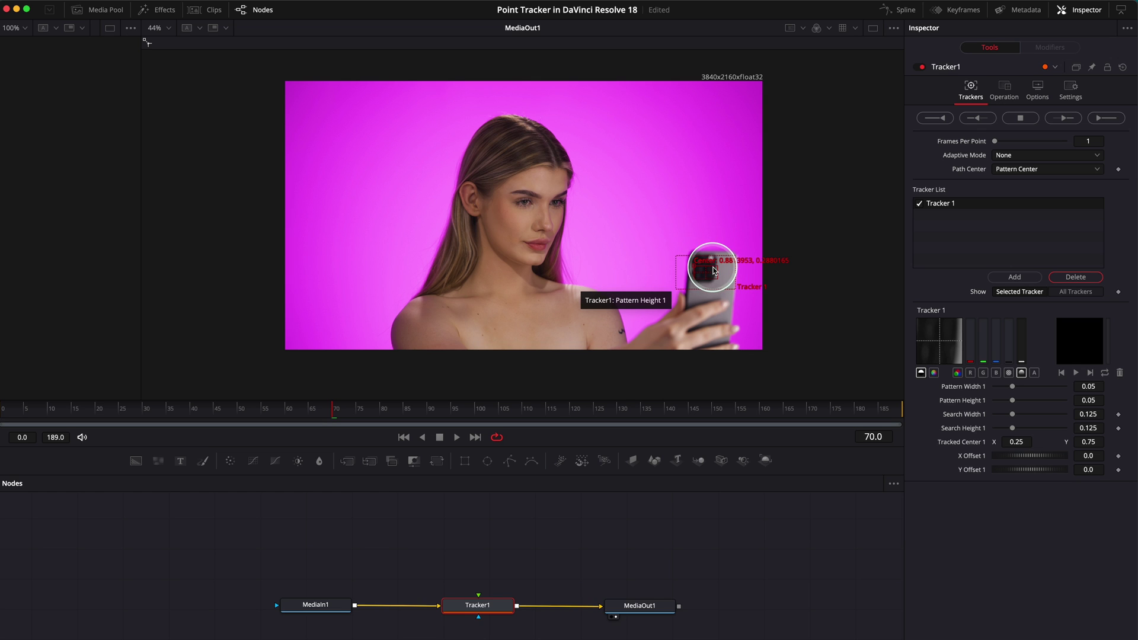
drag(708, 271, 745, 312)
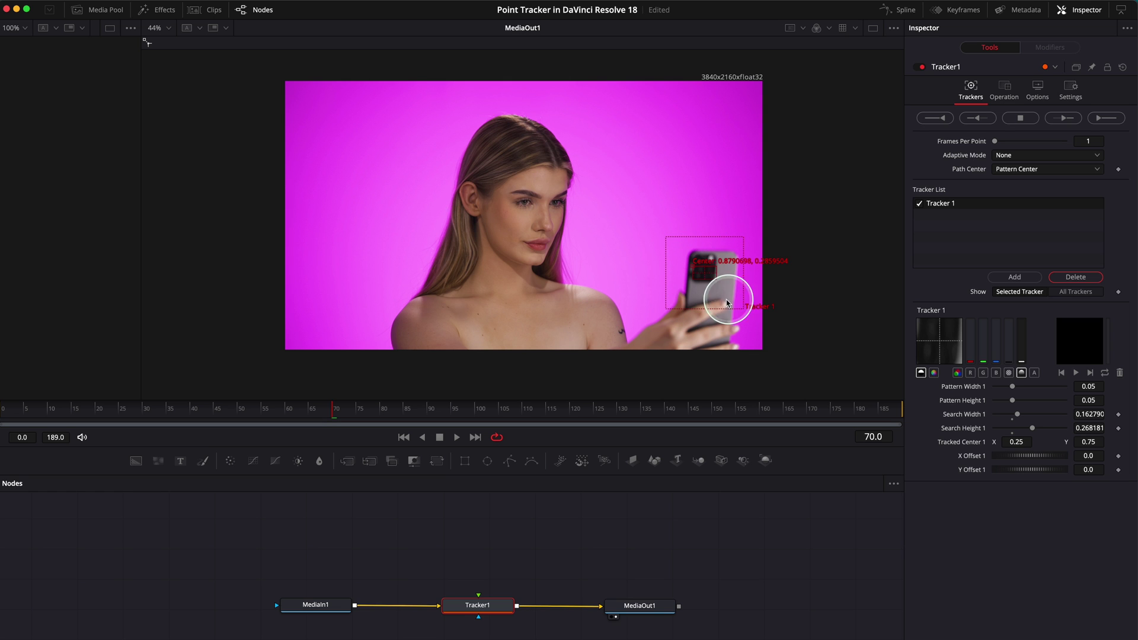
drag(705, 283, 706, 276)
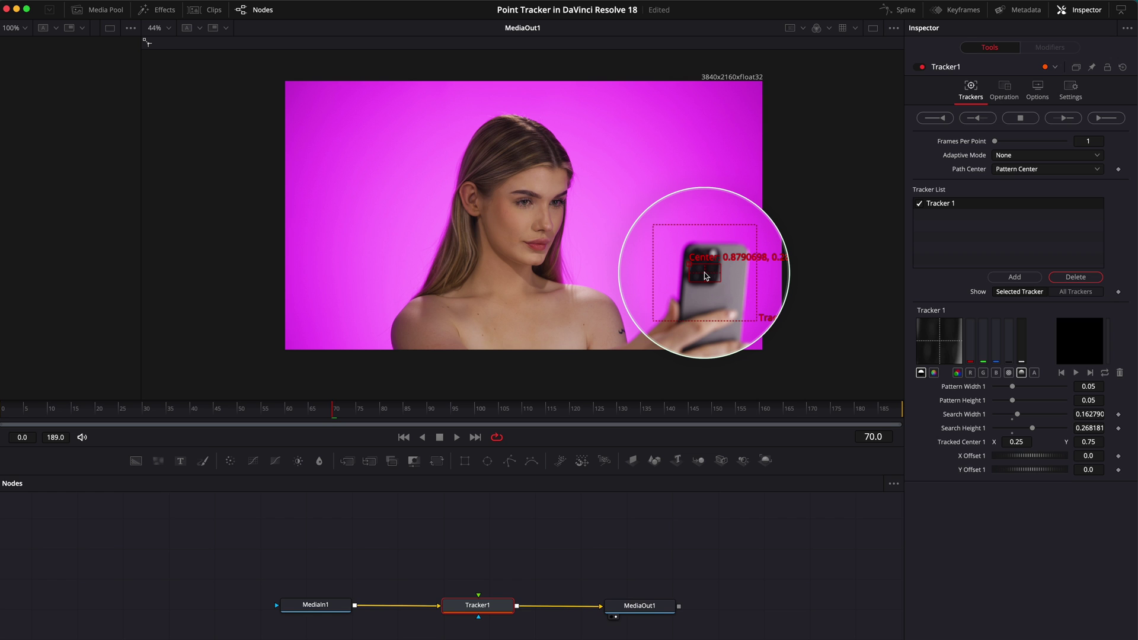
mouse_move(705, 276)
mouse_down()
mouse_move(716, 282)
mouse_move(691, 255)
mouse_move(711, 266)
mouse_move(731, 322)
mouse_move(704, 264)
mouse_move(688, 268)
mouse_move(701, 274)
mouse_up()
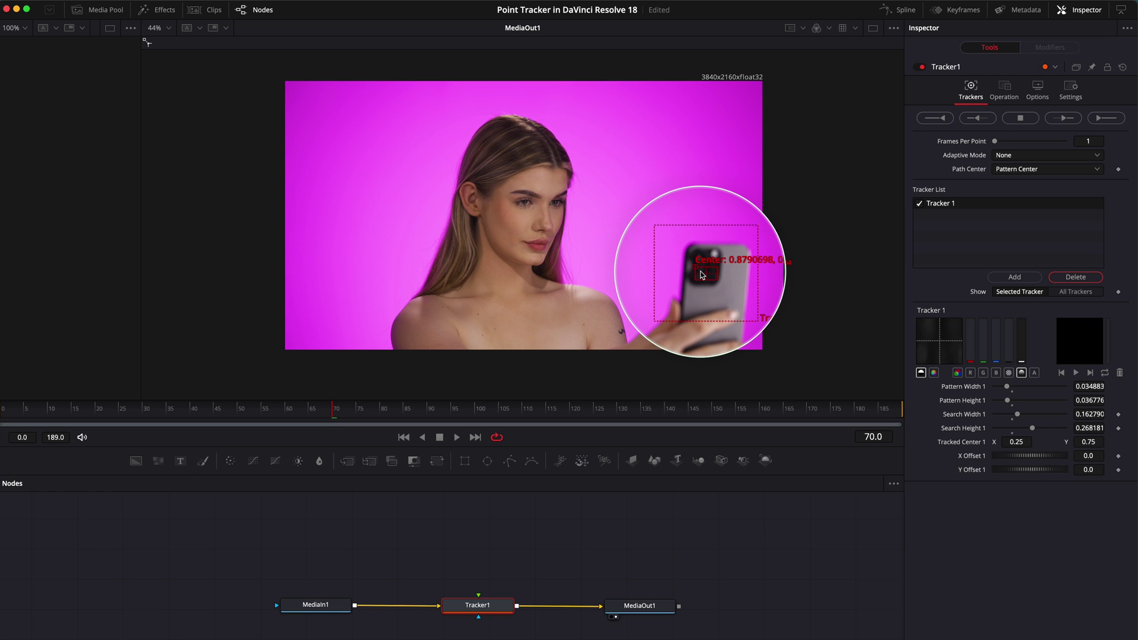
drag(701, 274, 701, 274)
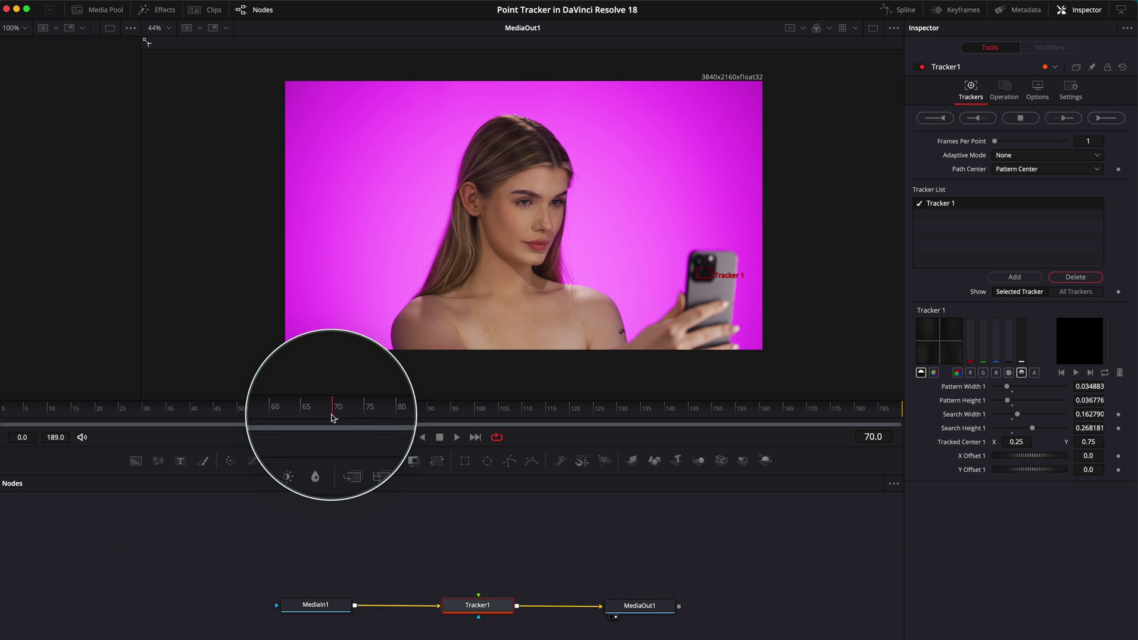
Track the phone camera backward from frame 70 with Track Backward from Current Frame.
mouse_move(712, 266)
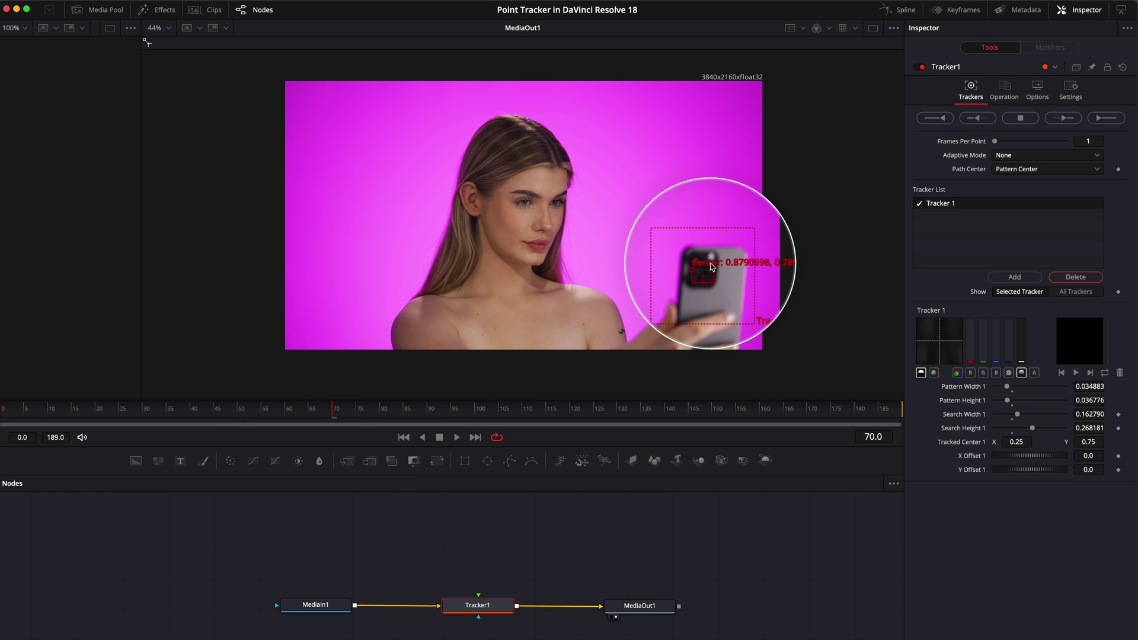
click(978, 119)
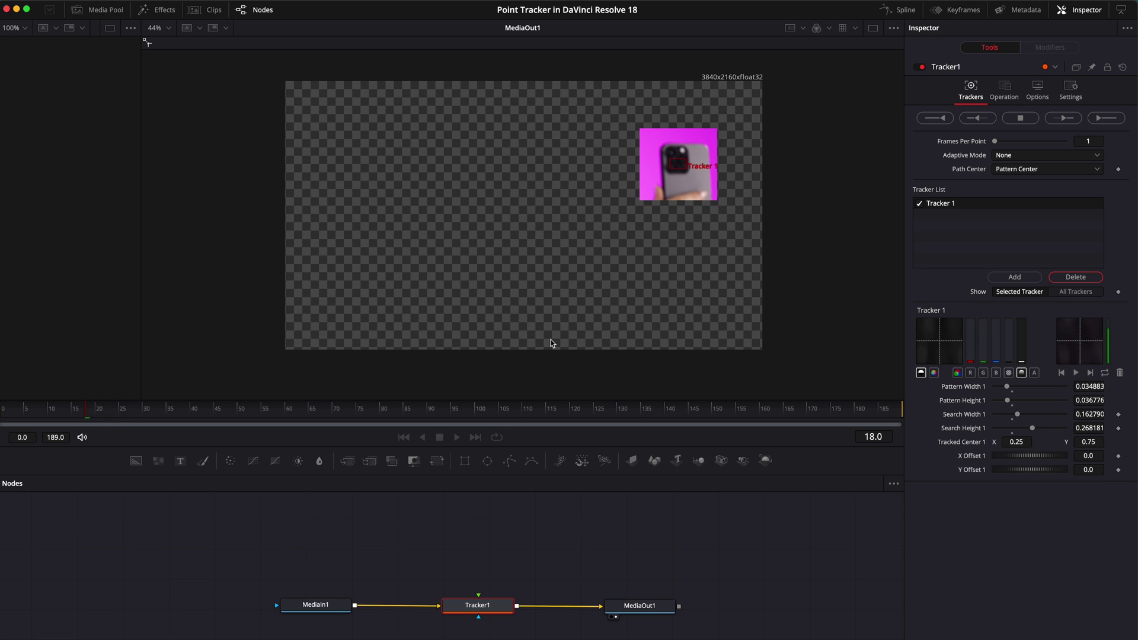
Let the backward track finish at frame 0, dismiss the Render completed notice, and cancel Project Settings.
click(1053, 622)
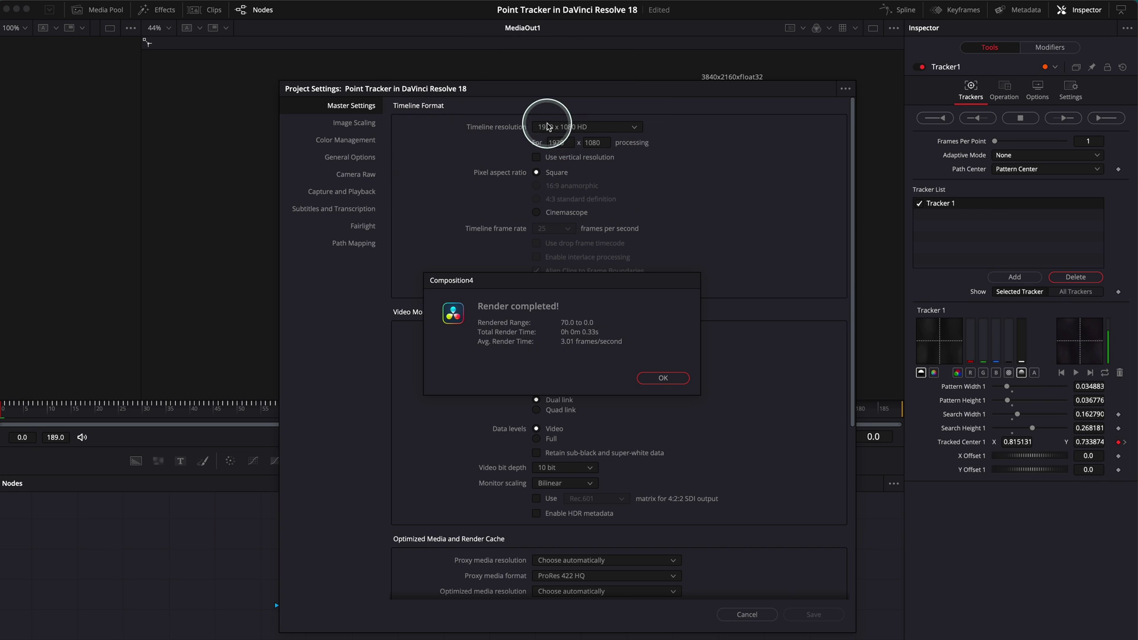
click(664, 377)
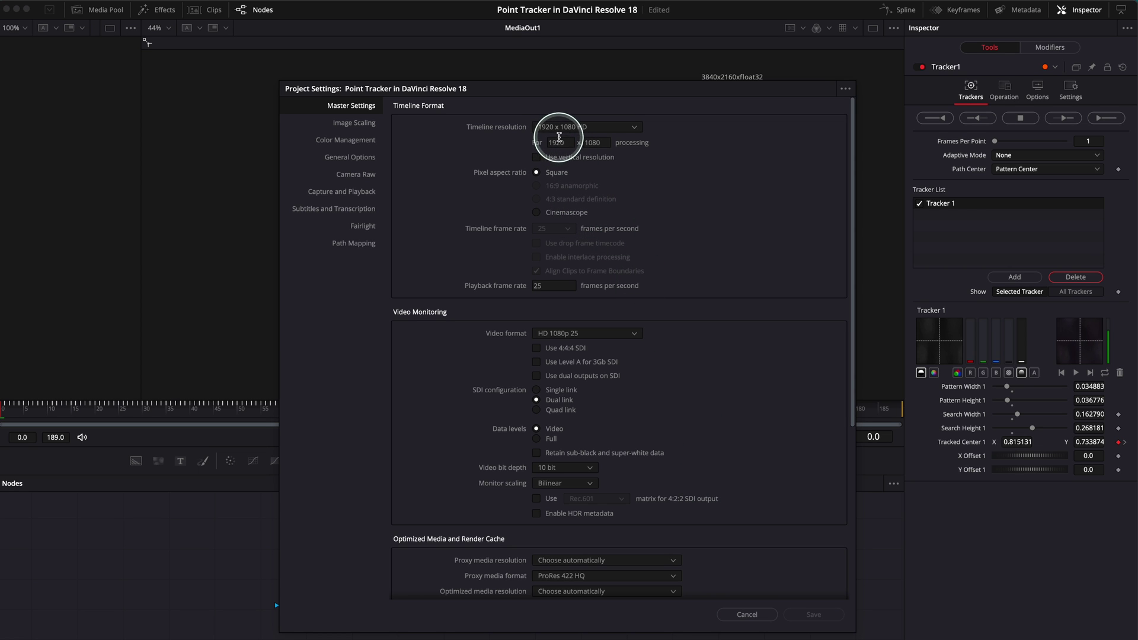
click(746, 614)
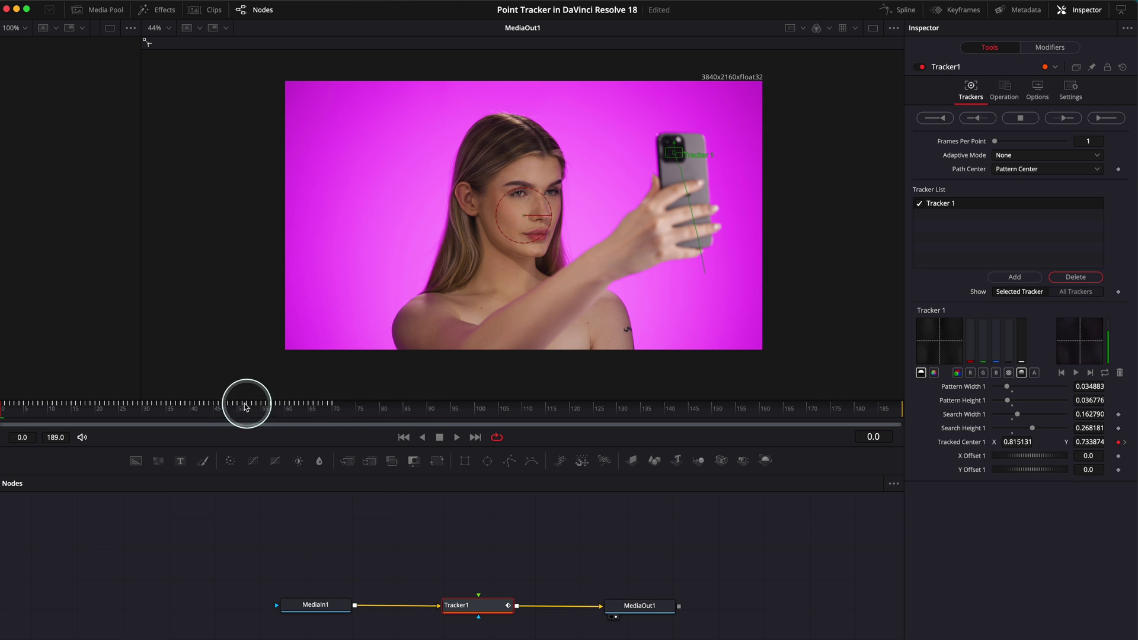
Scrub to frame 70 and track the phone forward to frame 189, then dismiss the completion notice.
drag(131, 408, 333, 415)
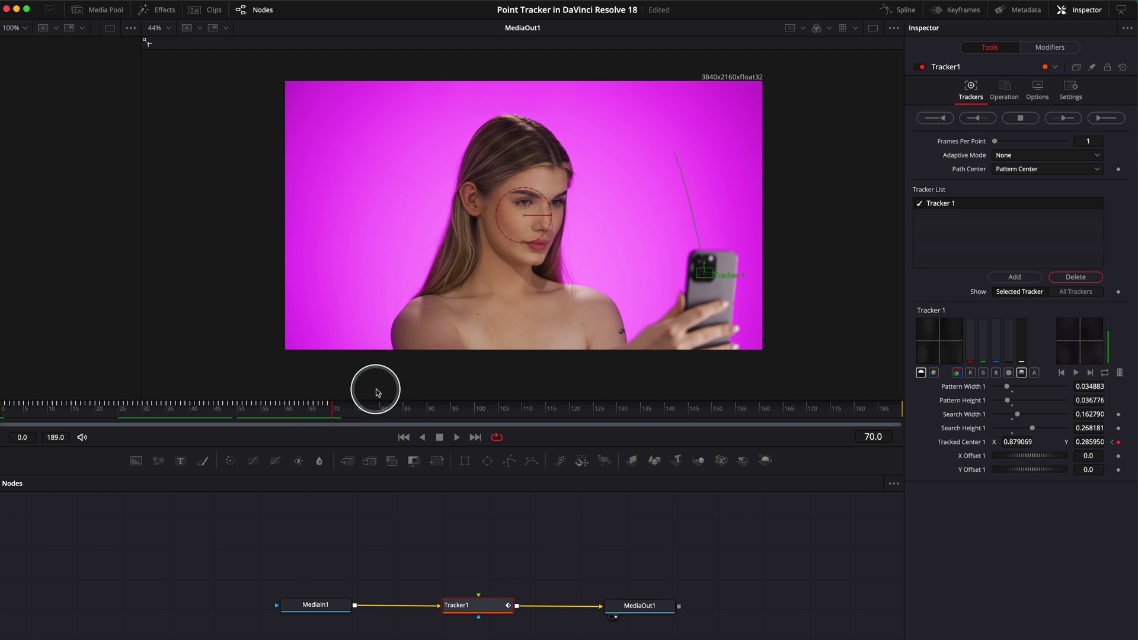
click(1068, 120)
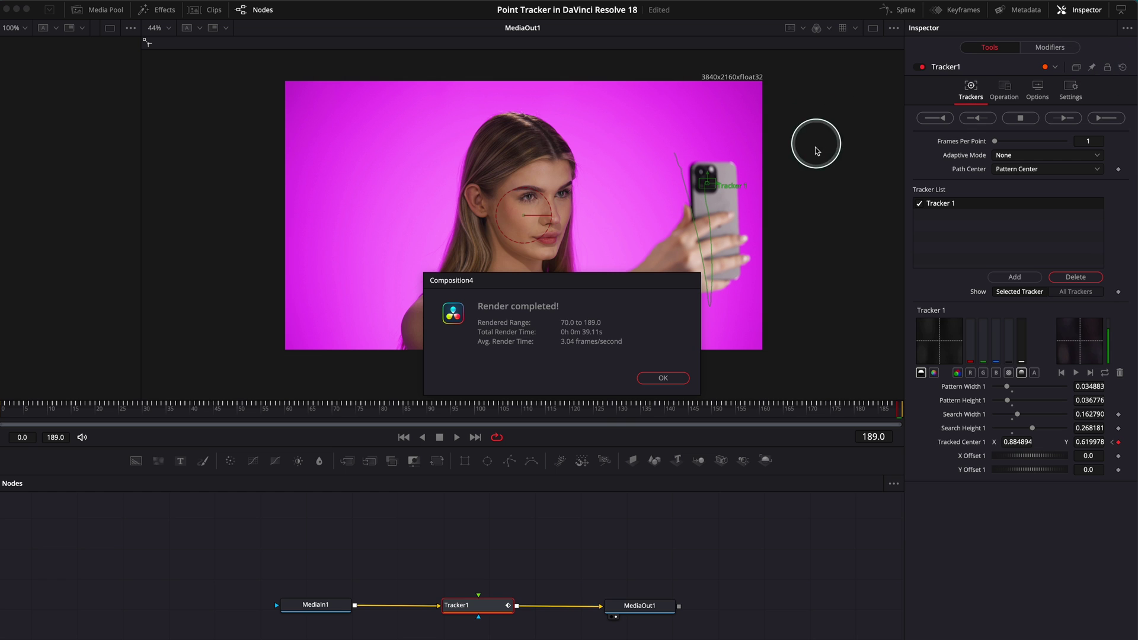
click(662, 379)
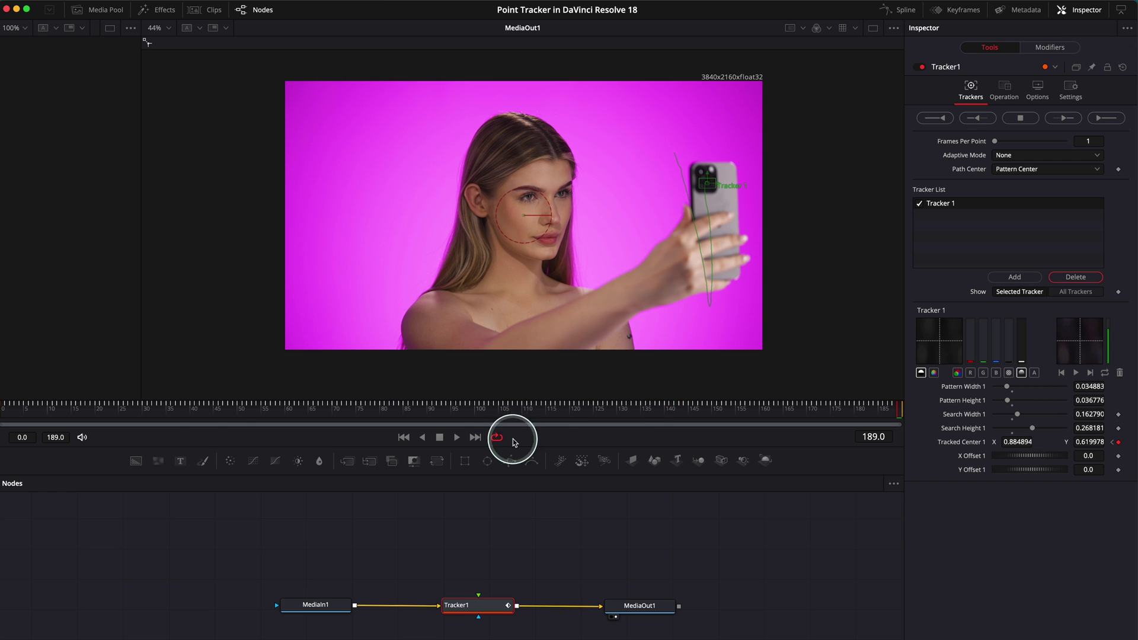
drag(10, 406, 913, 417)
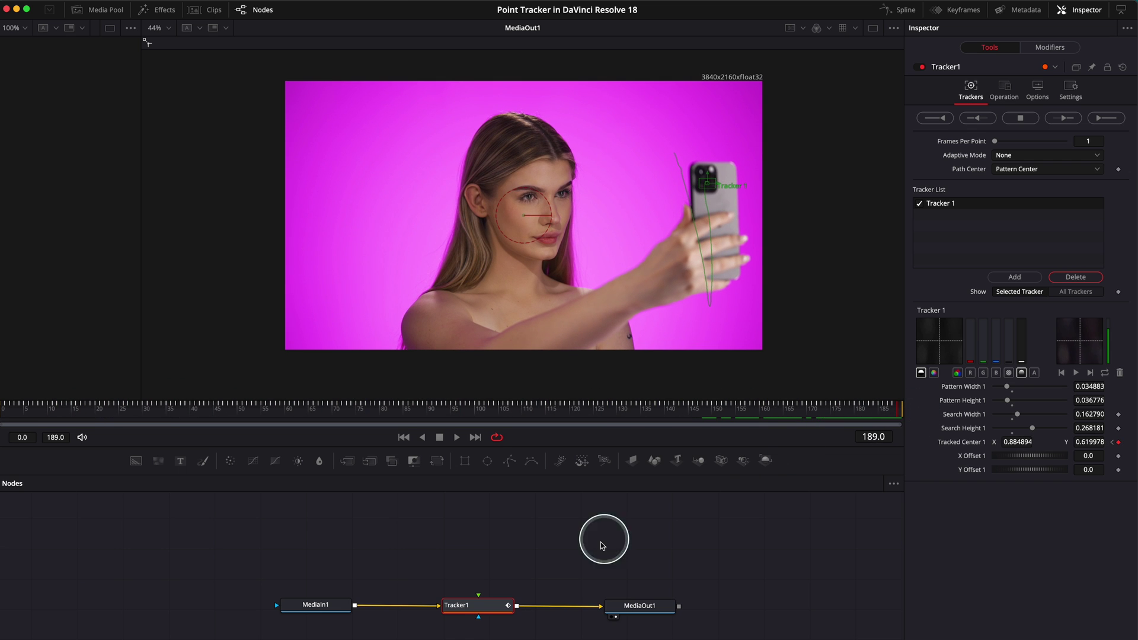
click(474, 610)
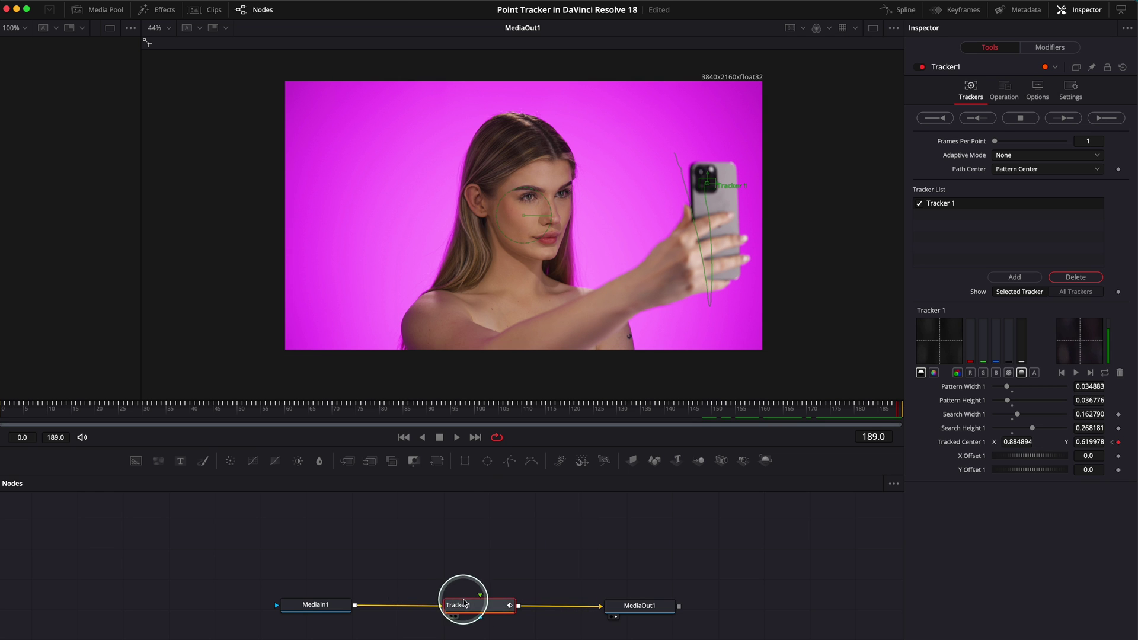
mouse_move(474, 608)
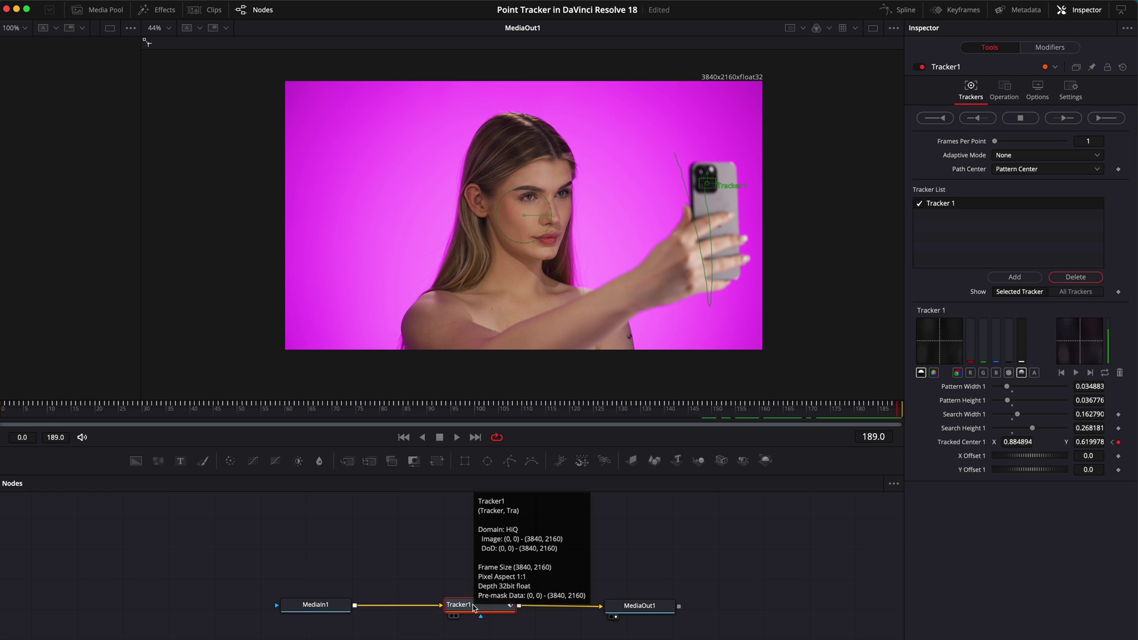
Set Tracker1's Operation to Match Move and reveal the keyframes on the tracked path.
click(1004, 95)
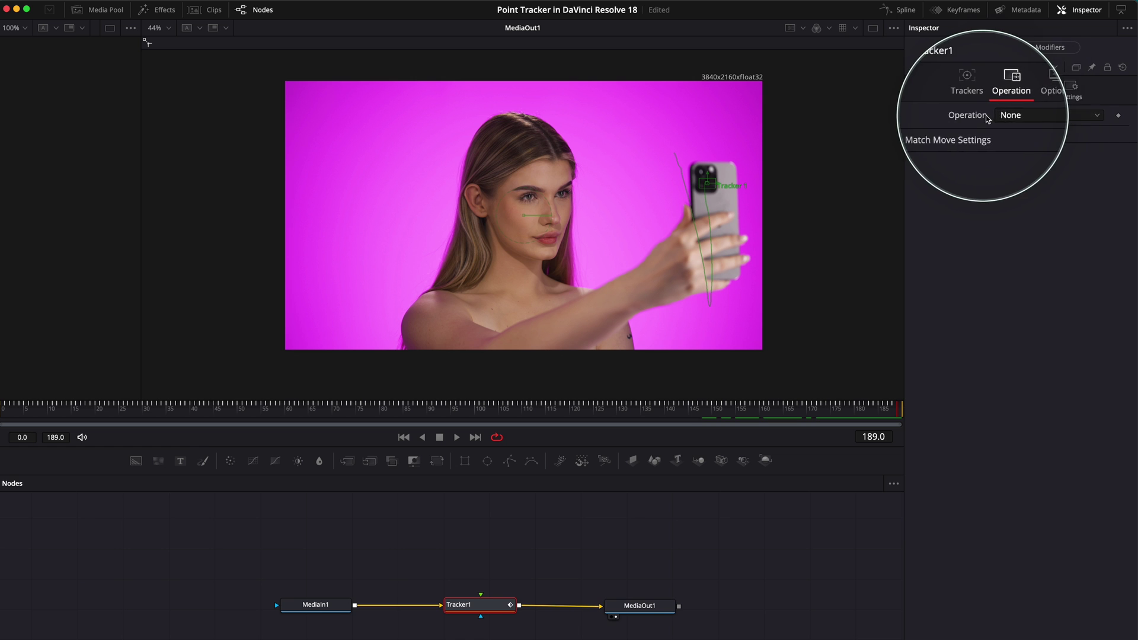
click(1016, 115)
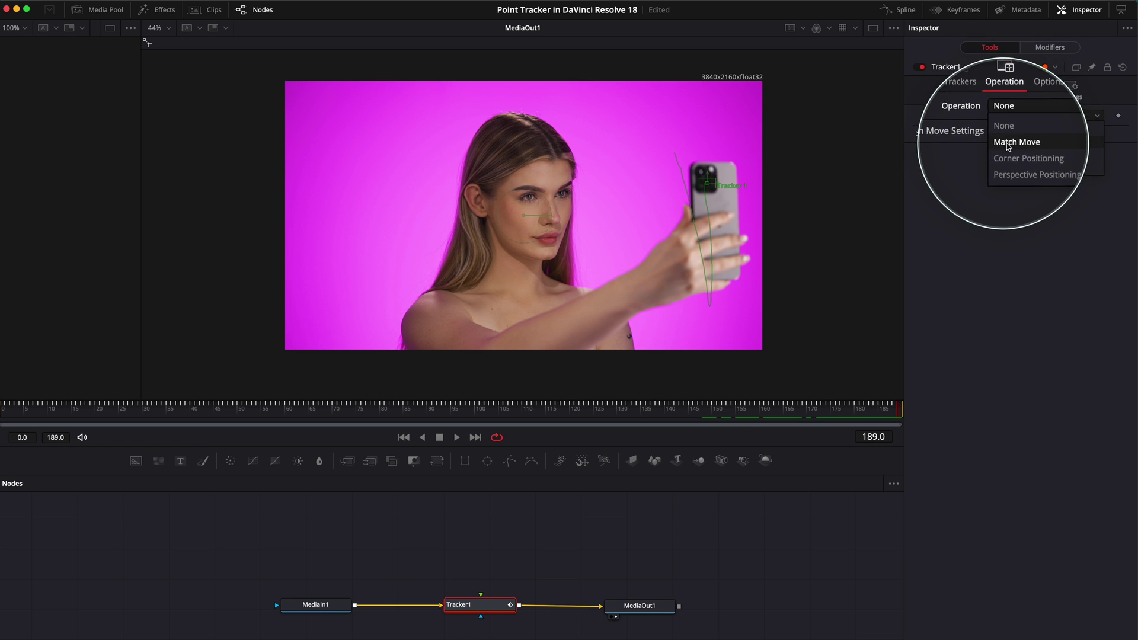
click(1008, 146)
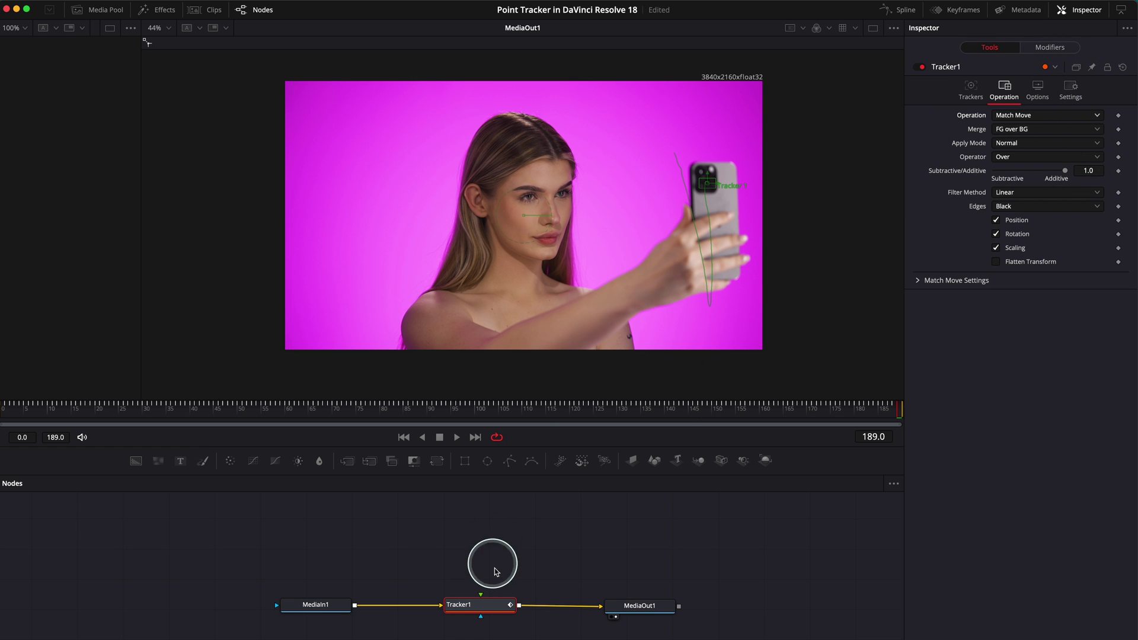
mouse_move(479, 606)
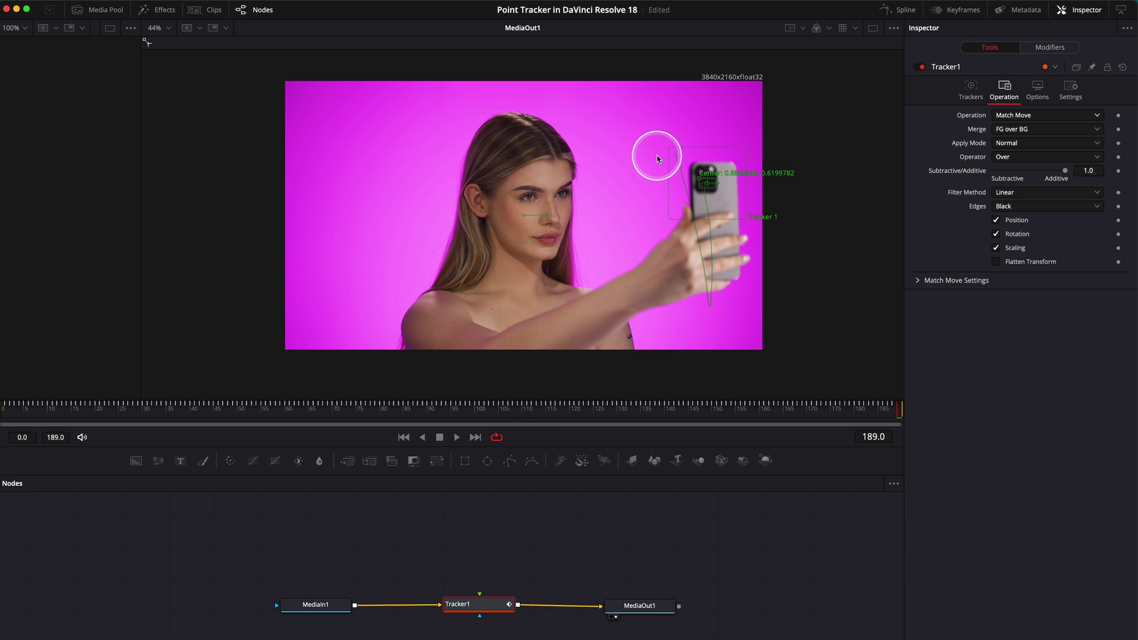
click(704, 199)
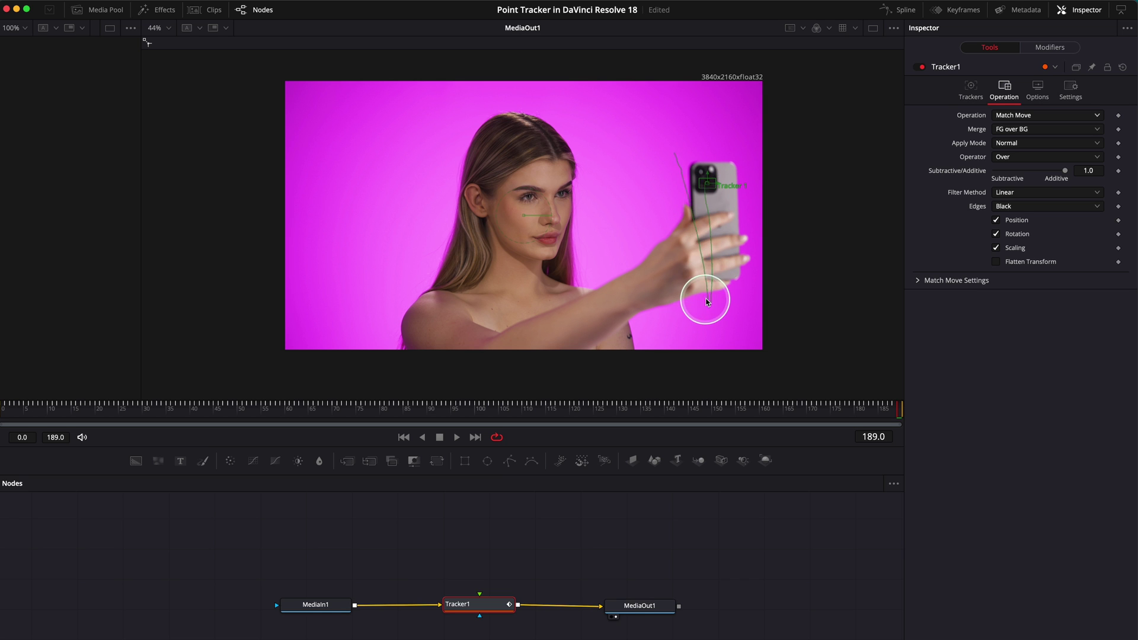
Select MediaOut1 in the node graph and add a Text+ node after it.
click(479, 559)
click(322, 607)
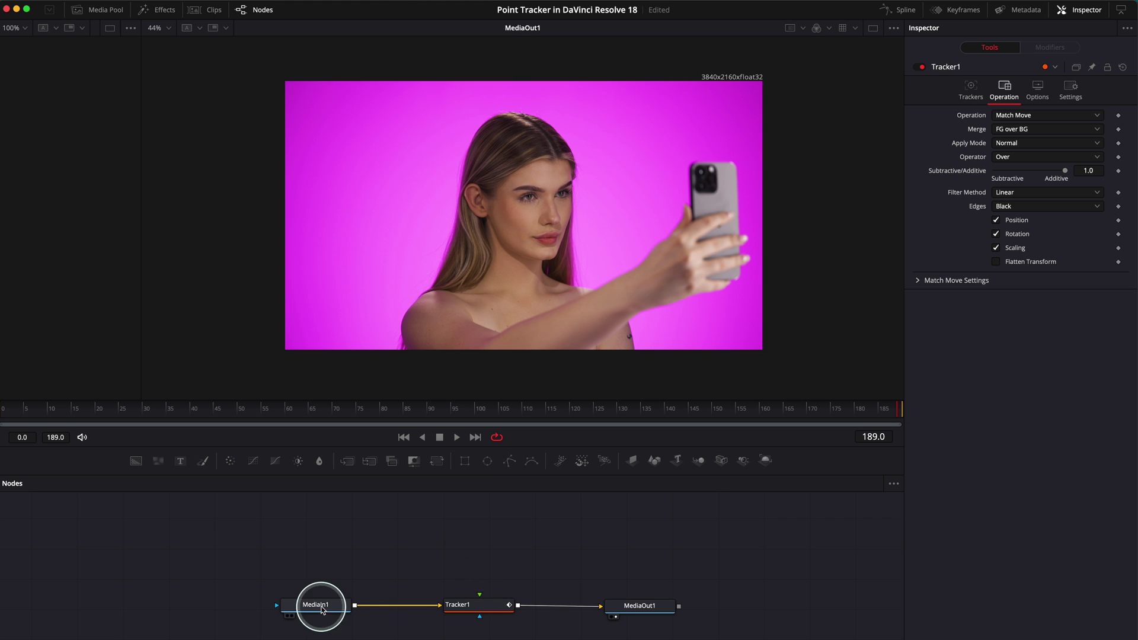
click(459, 604)
click(621, 606)
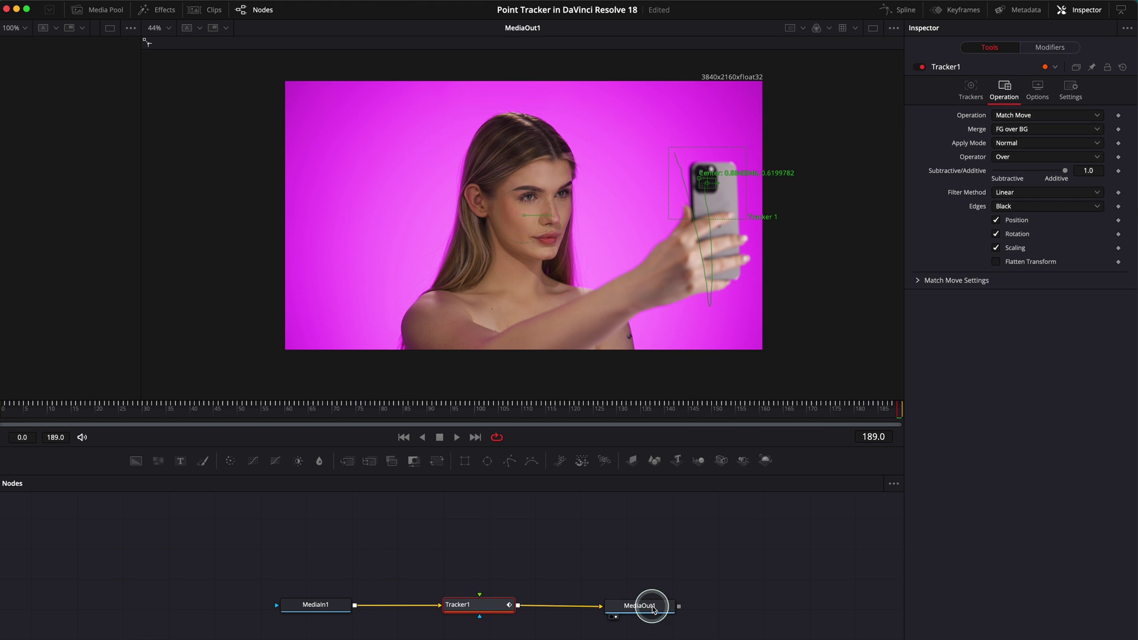
click(472, 560)
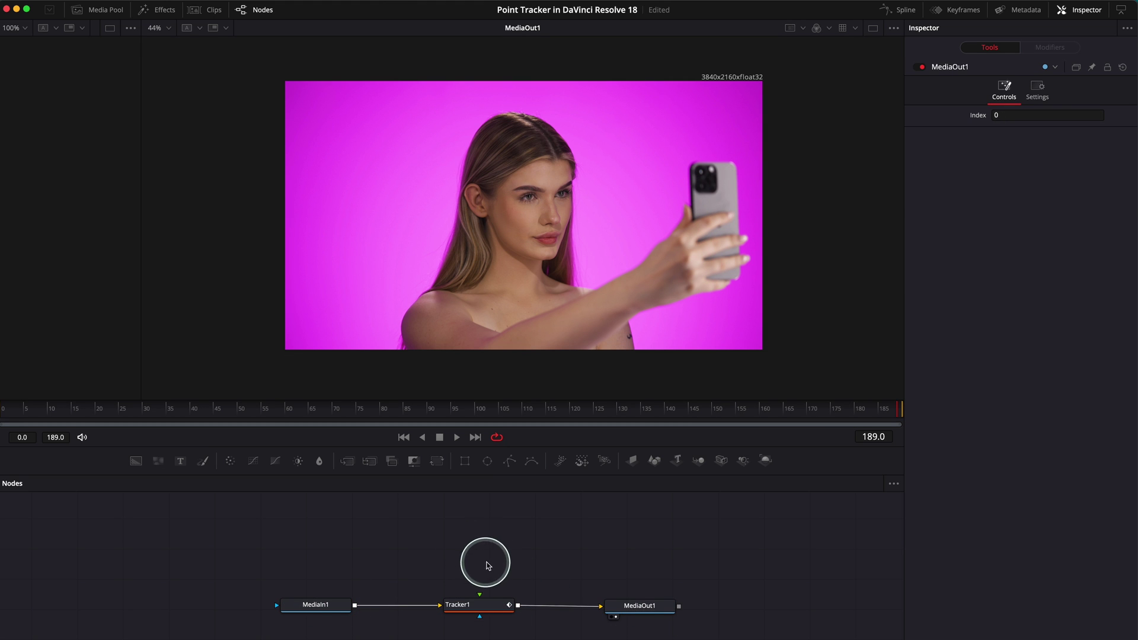
click(180, 460)
Position the Text1 node and enter '45 Megapixels' as its text.
drag(472, 558, 476, 551)
click(939, 187)
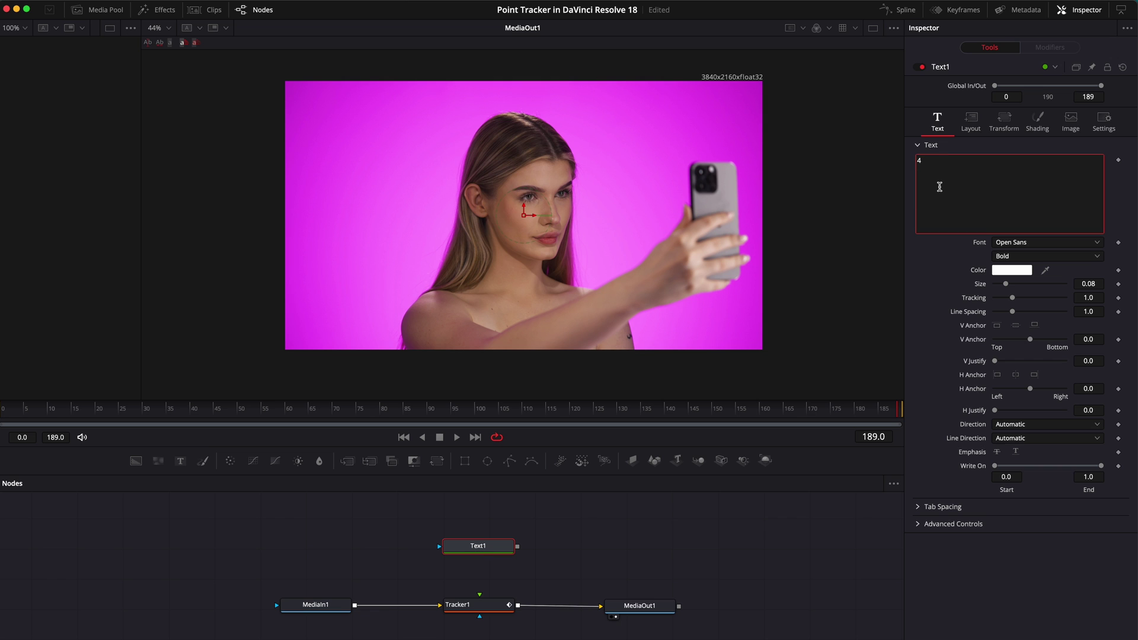
text(45 Megapixels)
click(1046, 263)
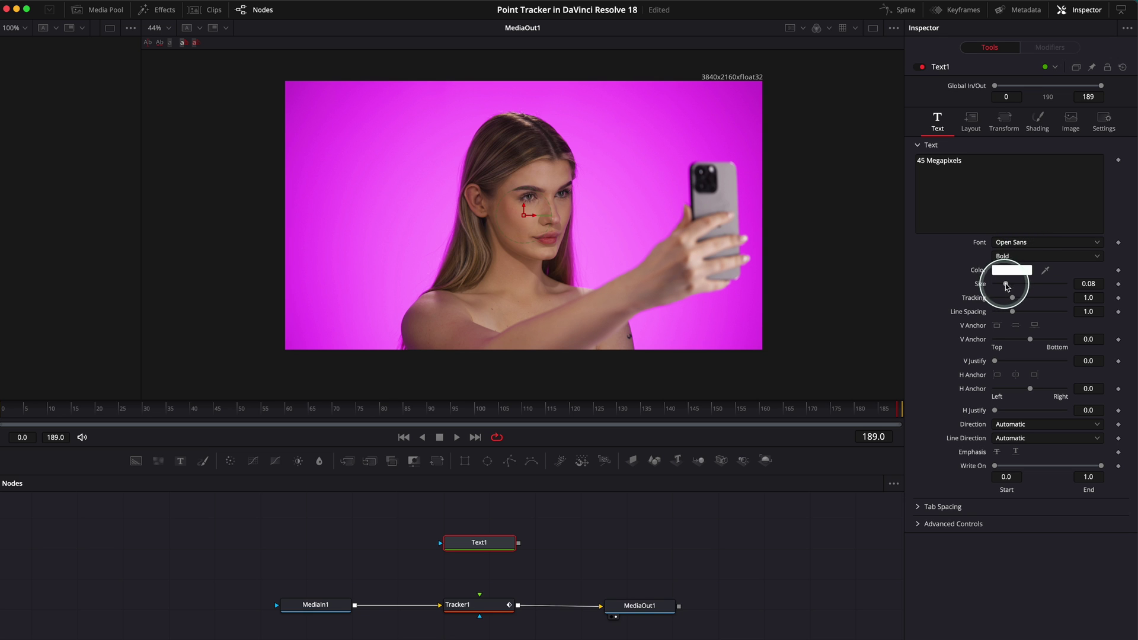
Change Text1's font style to Open Sans Extrabold Italic.
click(1001, 256)
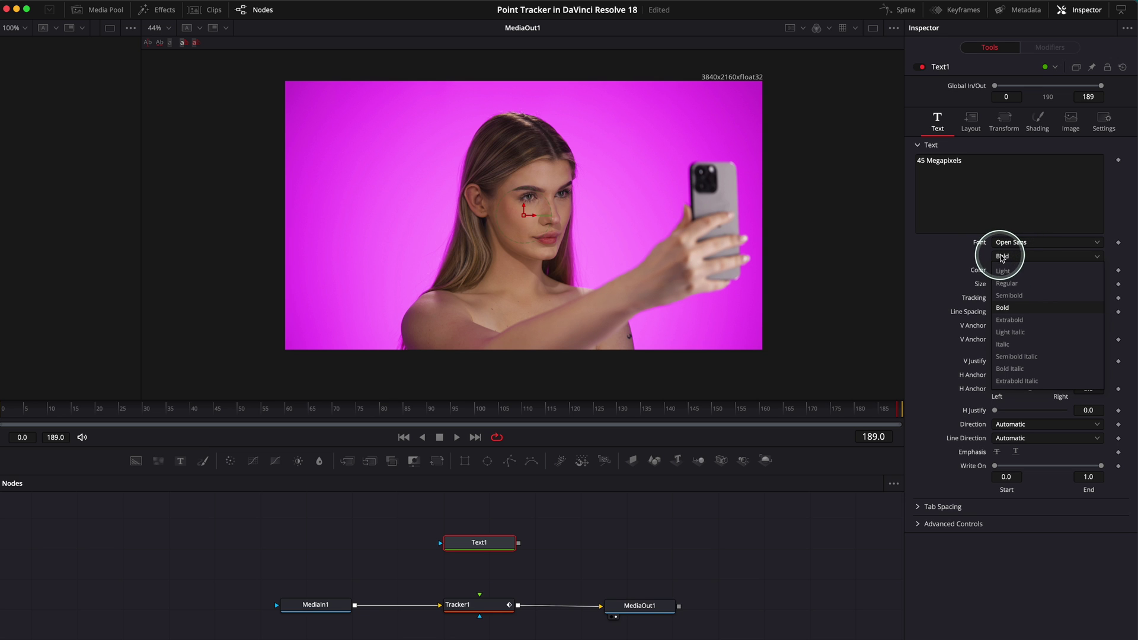
click(1012, 380)
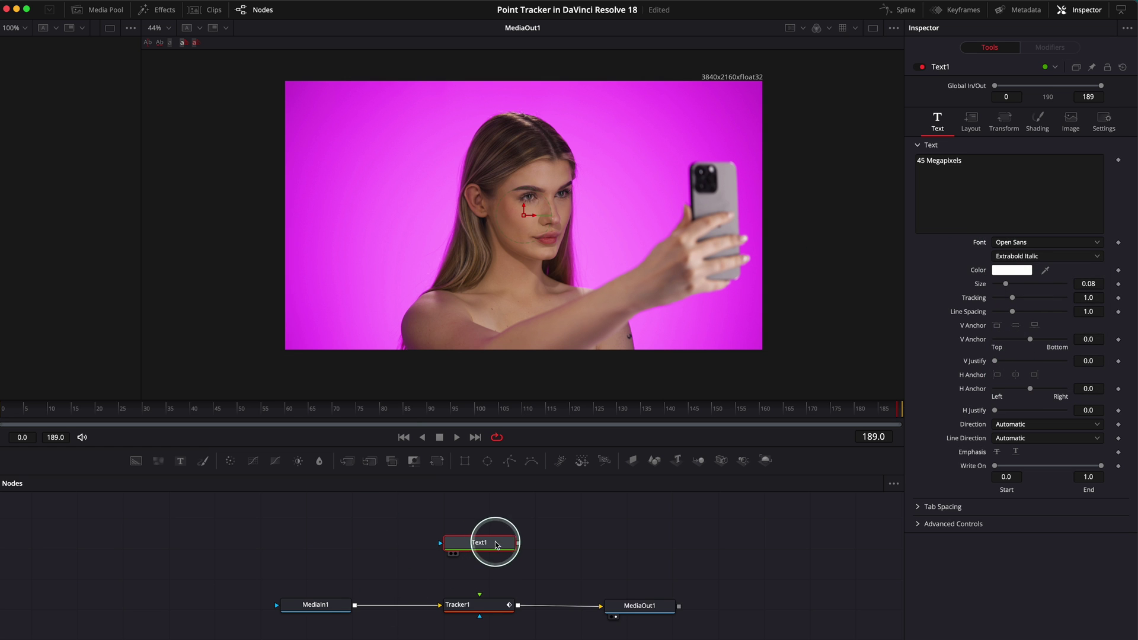
Connect Text1 to Tracker1's foreground input and move the text to the lower left of the frame.
drag(496, 545, 468, 602)
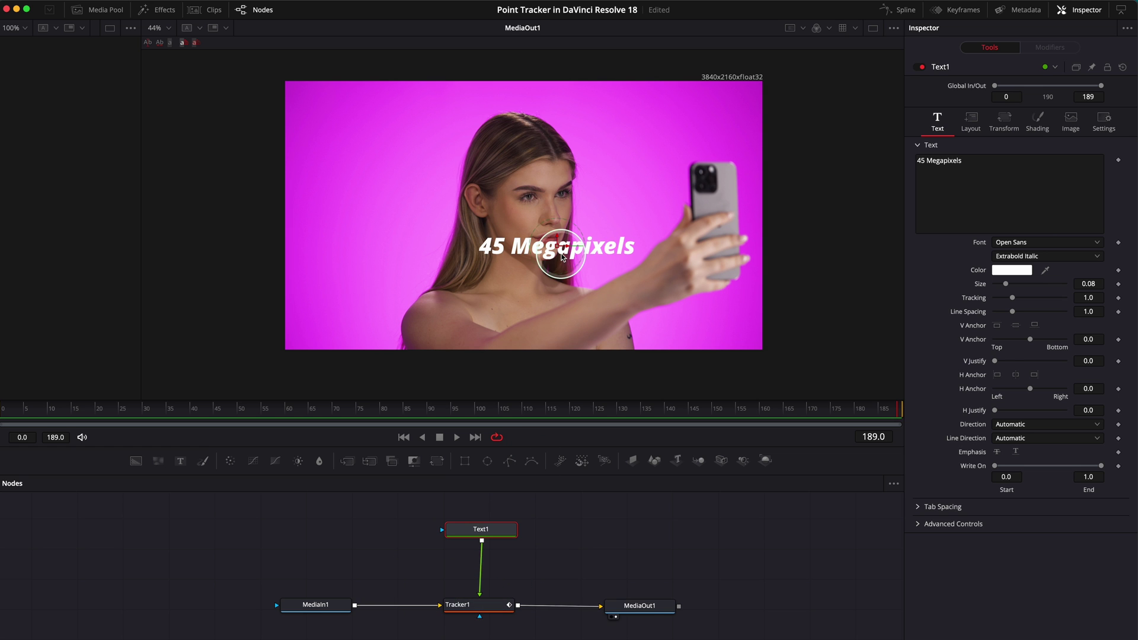
drag(562, 242, 432, 309)
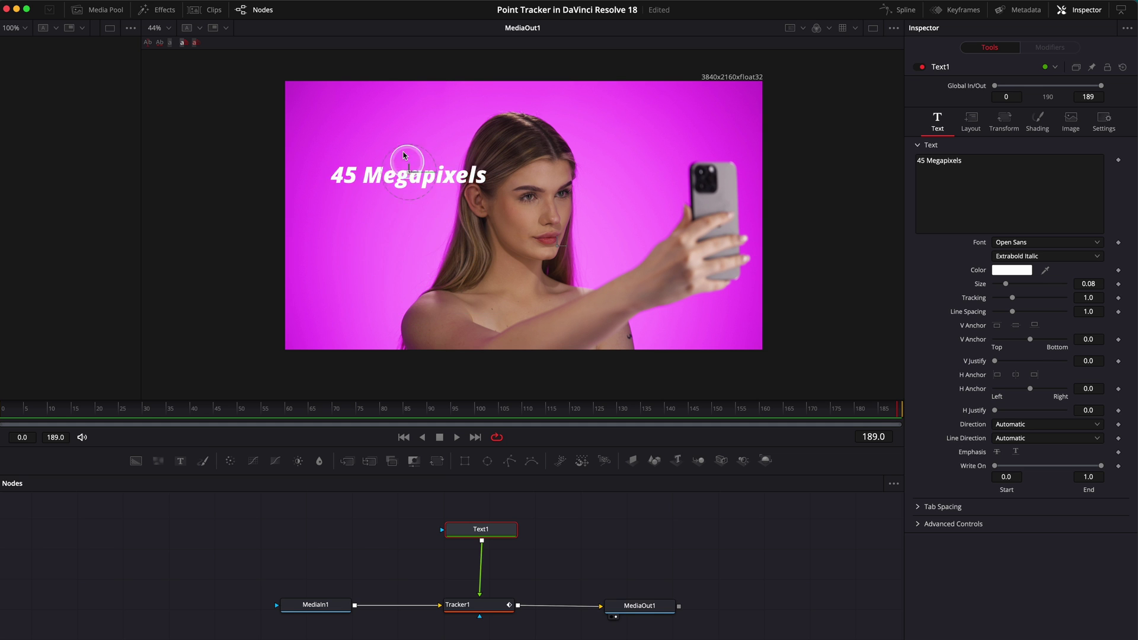
drag(403, 155, 391, 116)
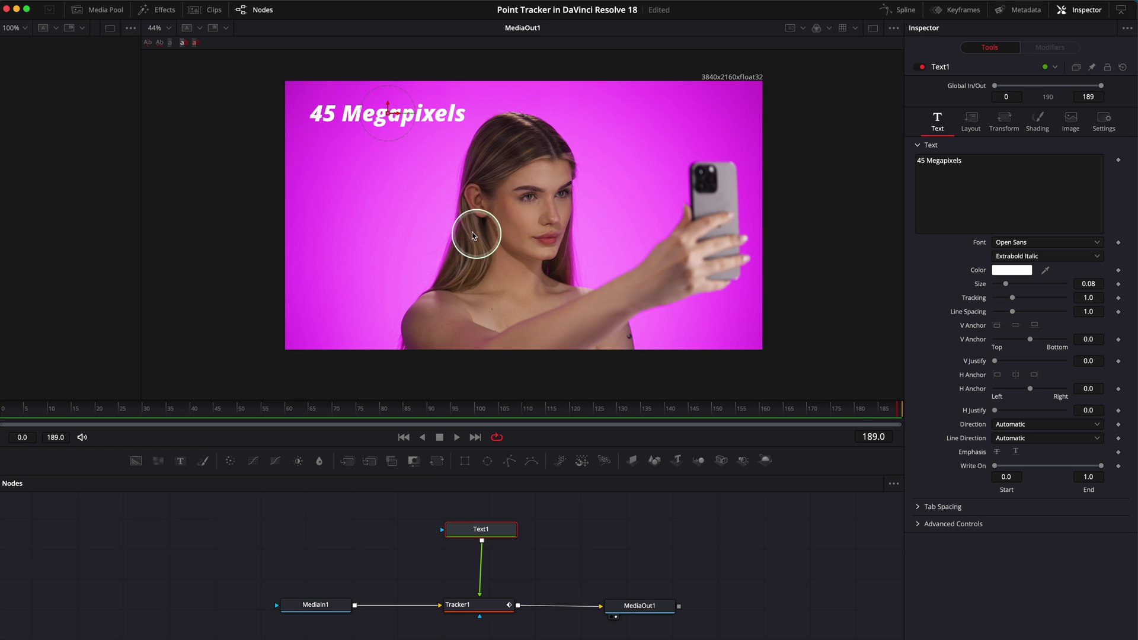
drag(384, 135, 378, 283)
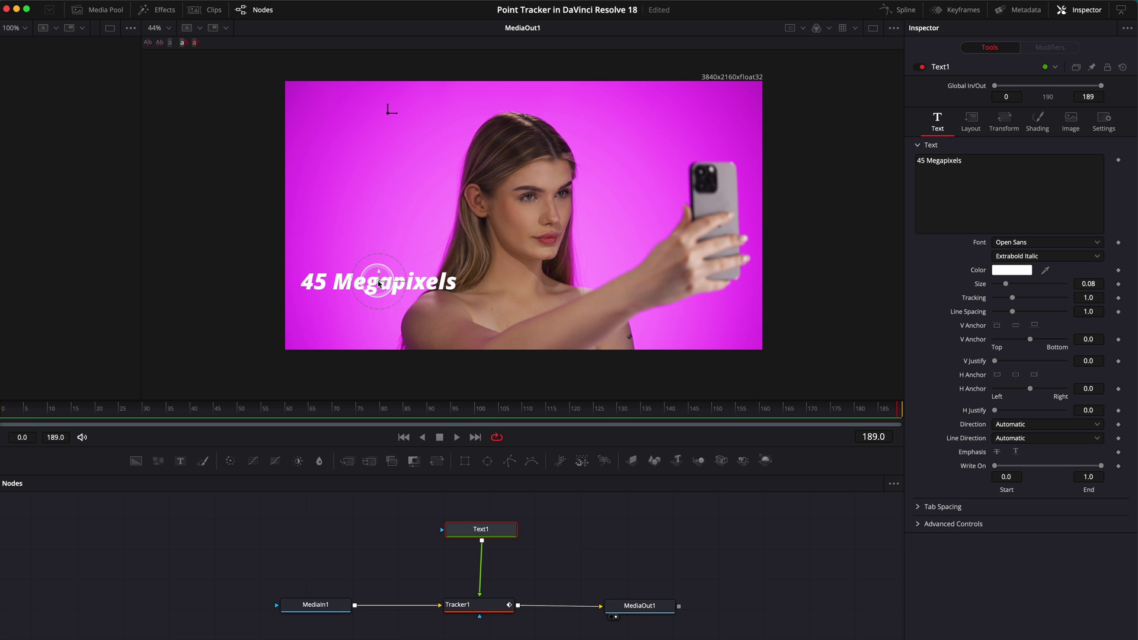
Move the 45 Megapixels text back to the upper left and preview its tracked motion.
key(space)
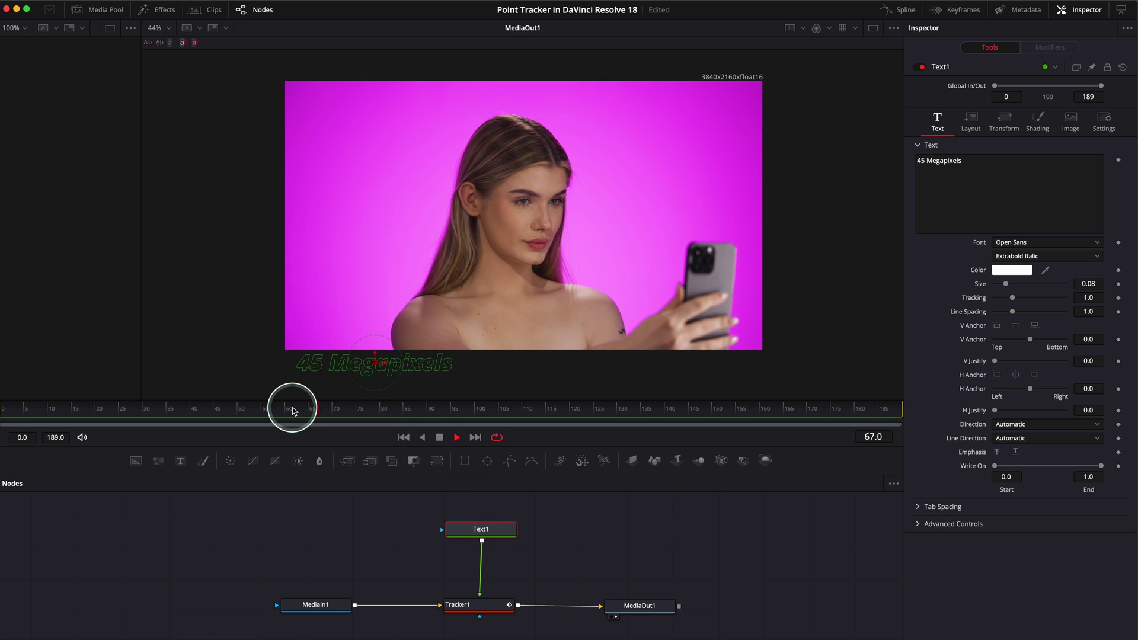
drag(381, 388, 381, 152)
key(space)
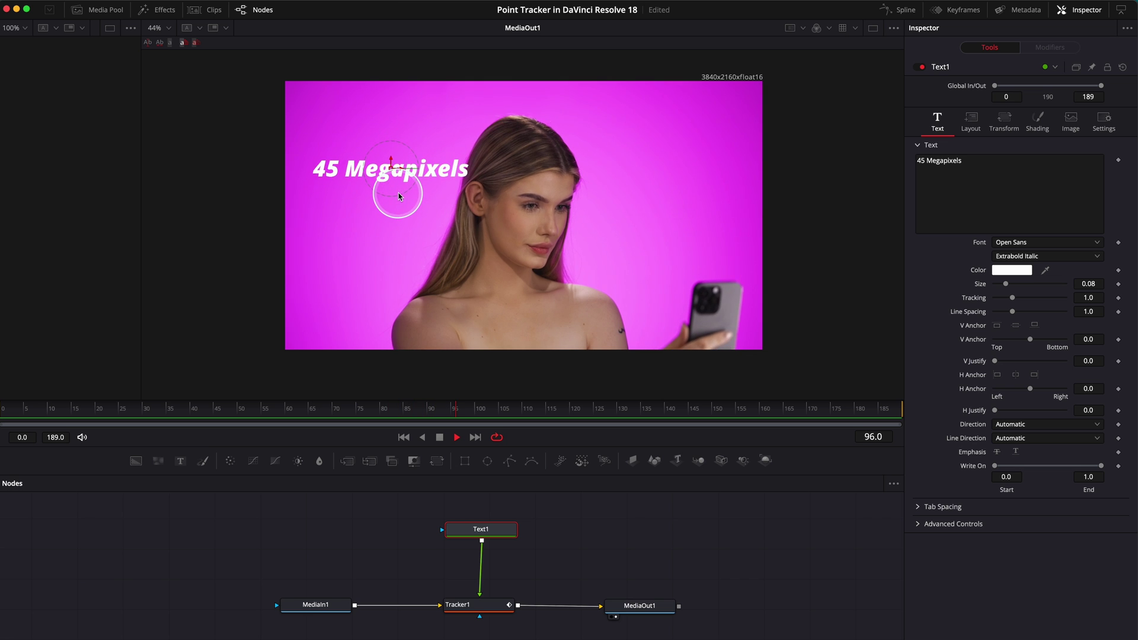
key(space)
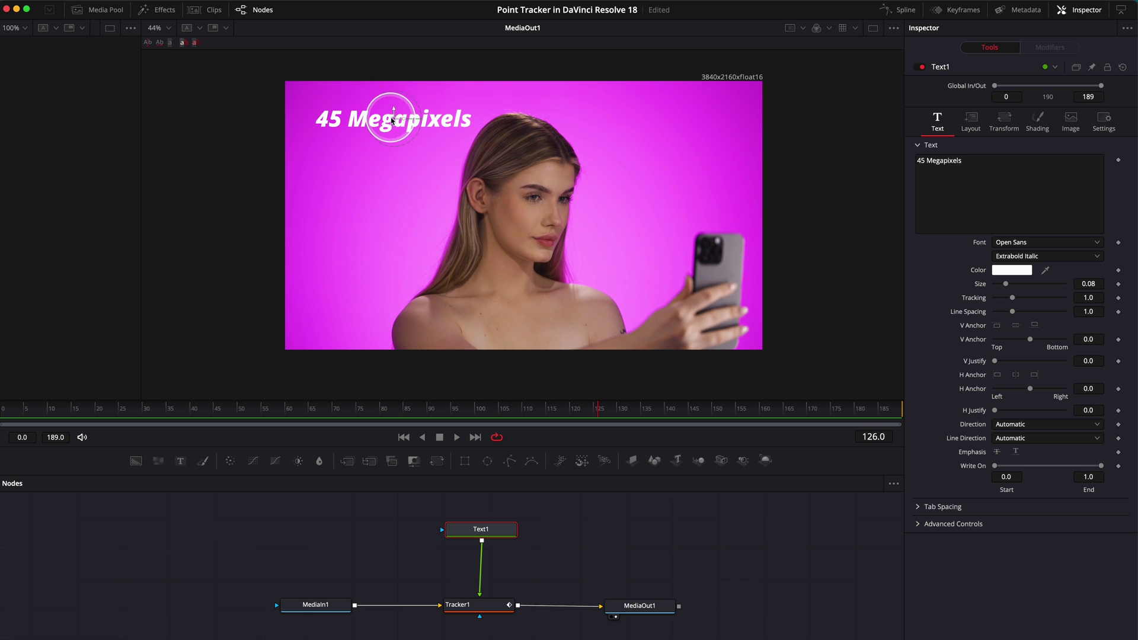
Place the 45 Megapixels text just right of the phone and replay to confirm it follows.
drag(391, 120, 657, 217)
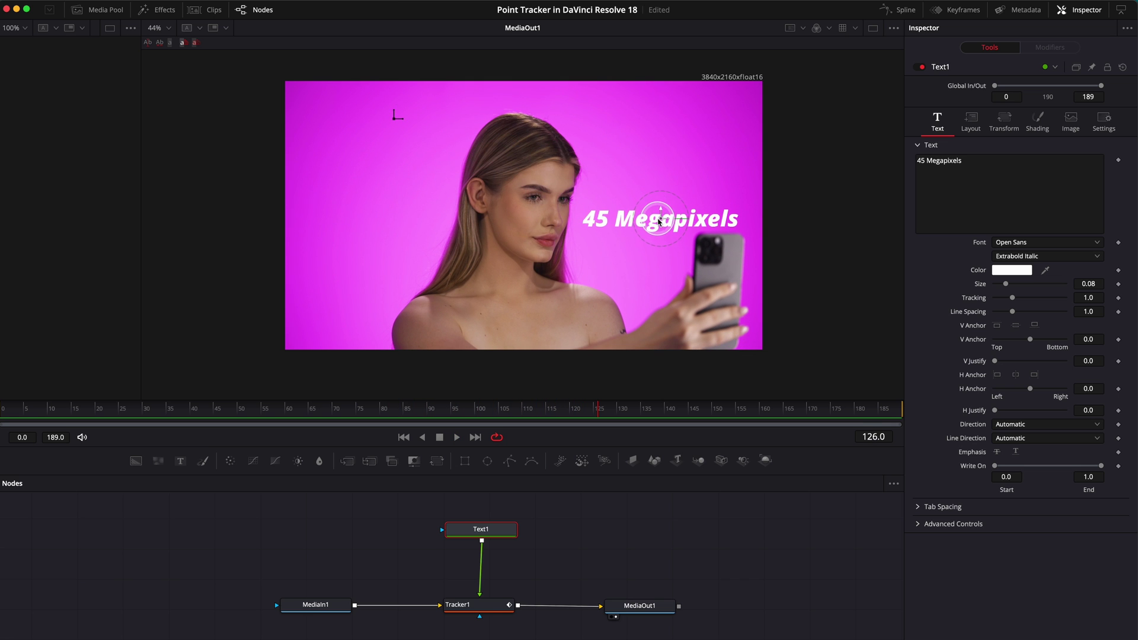
key(space)
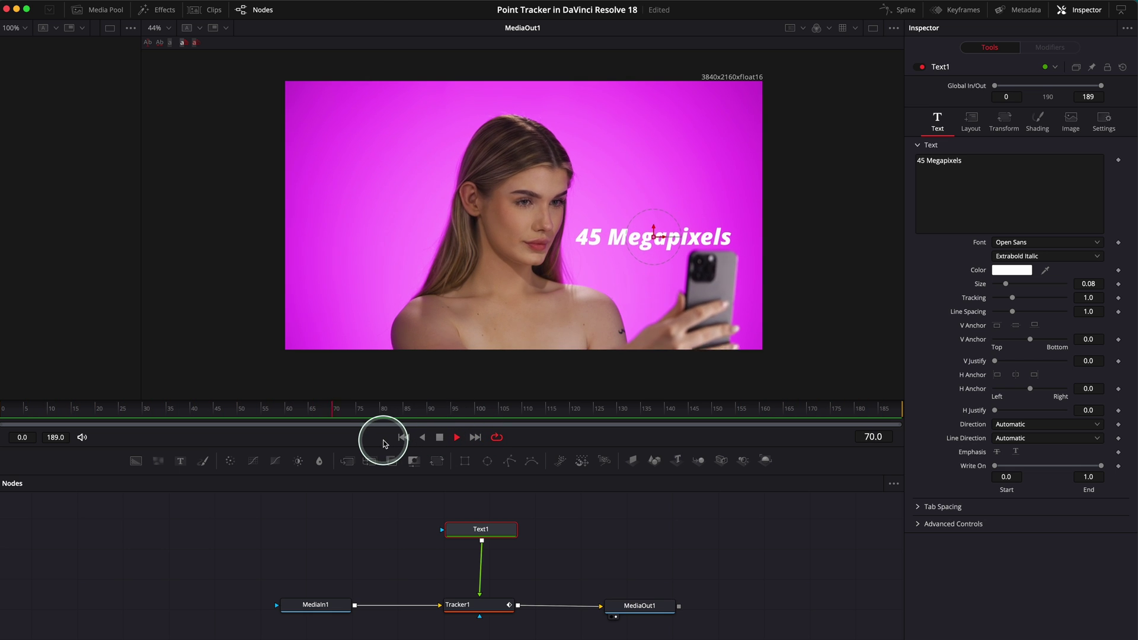
key(space)
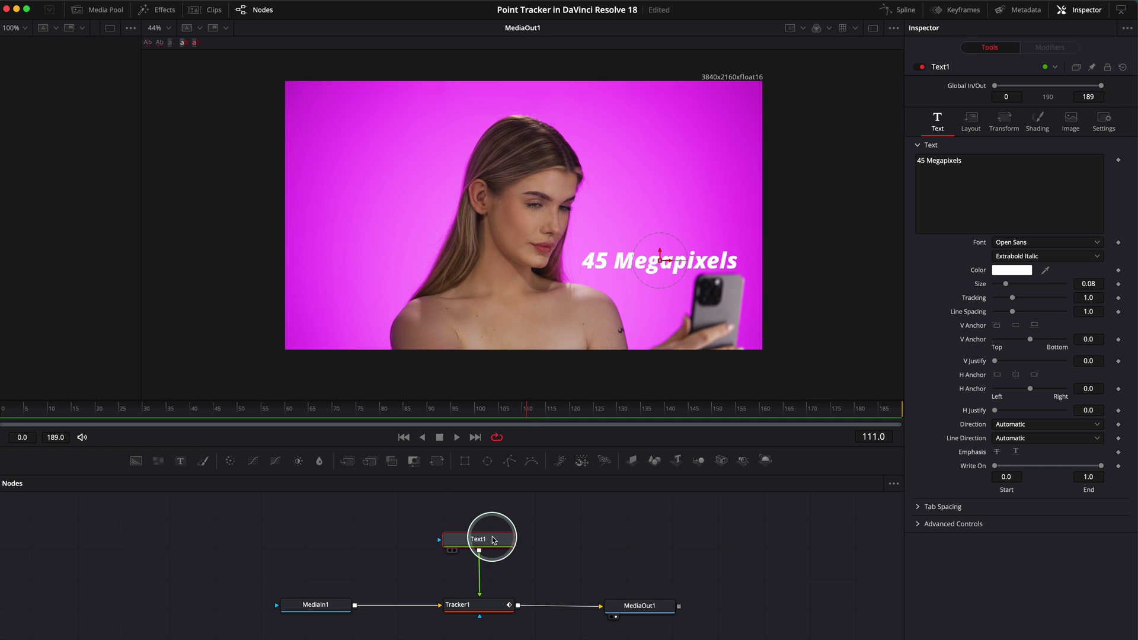
click(492, 539)
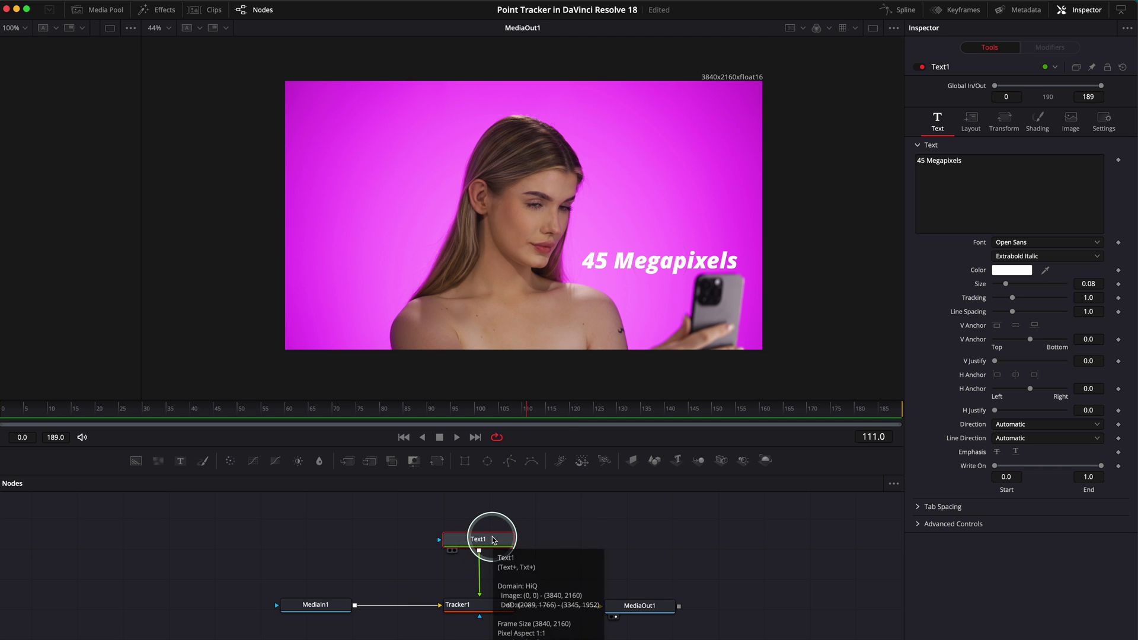
Delete the Text1 node and filter the Effects library's Edit templates for 'call out'.
key(Delete)
click(481, 605)
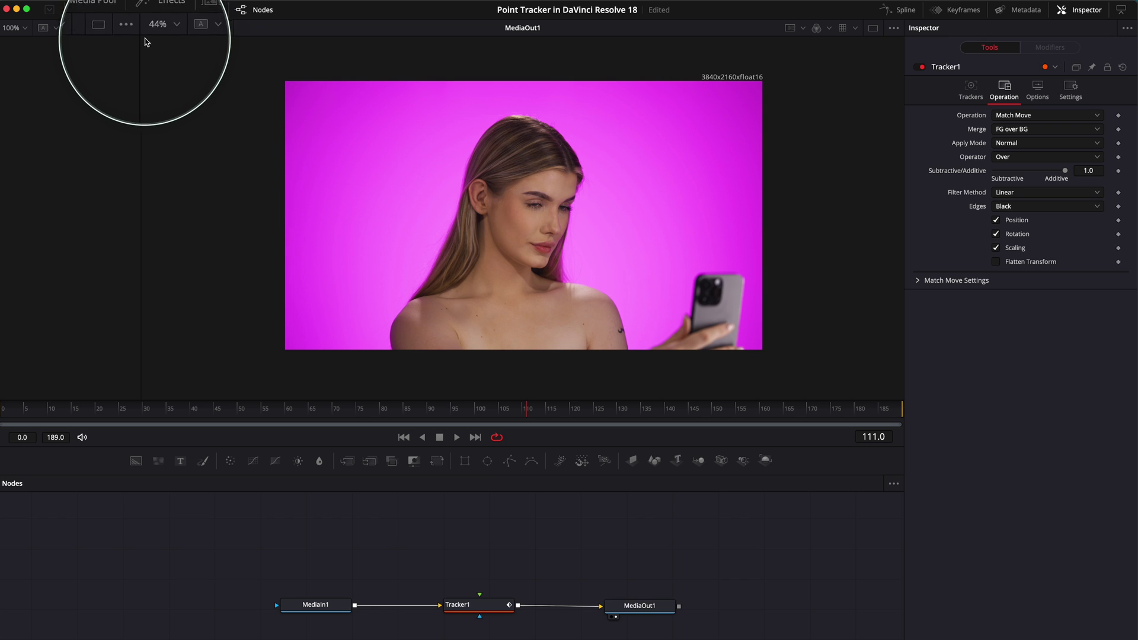
click(157, 15)
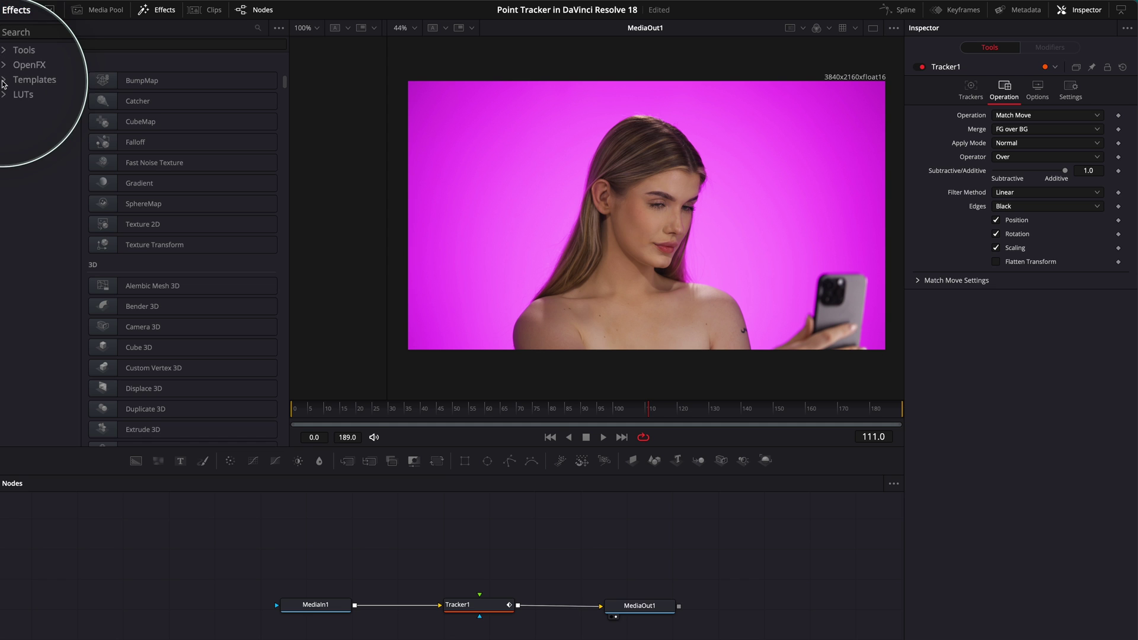
click(27, 91)
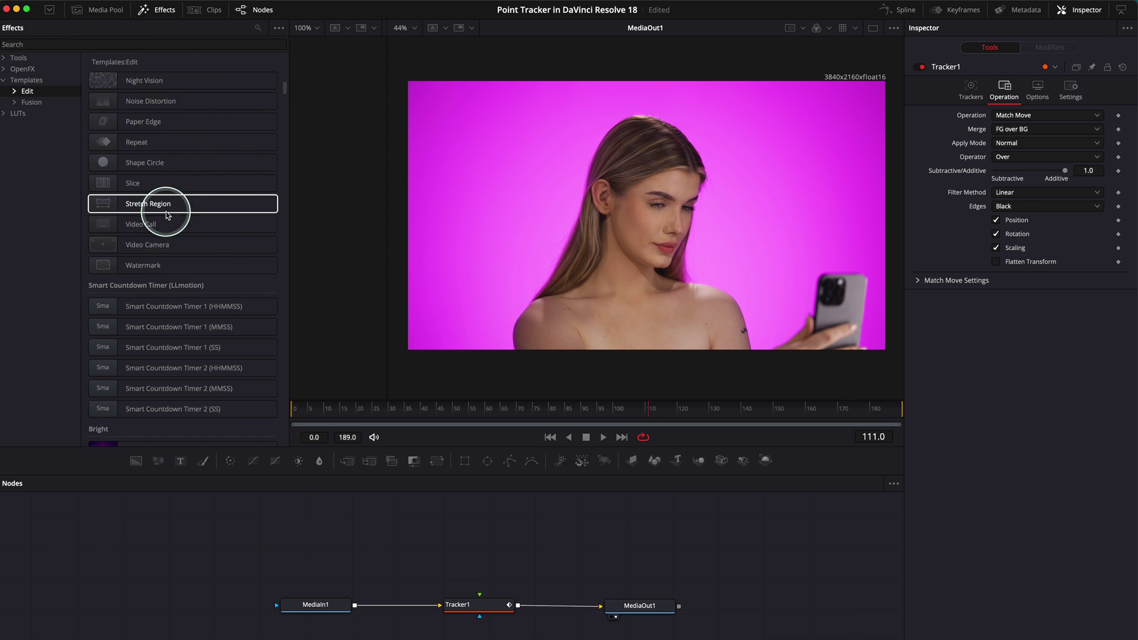
scroll(167, 218, down, 5)
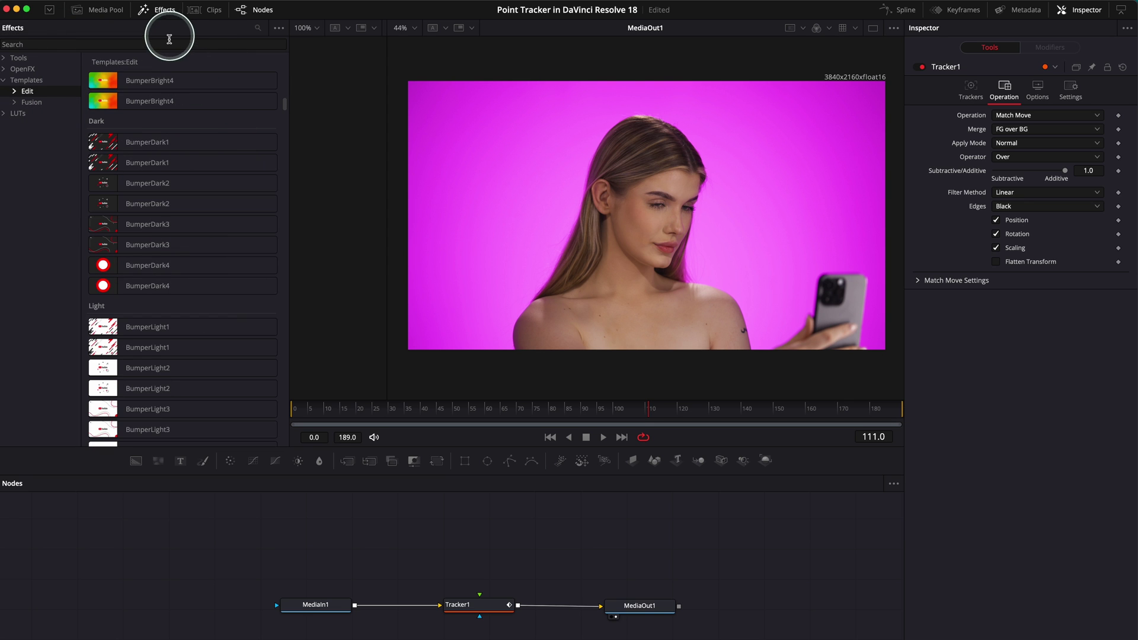
text(call)
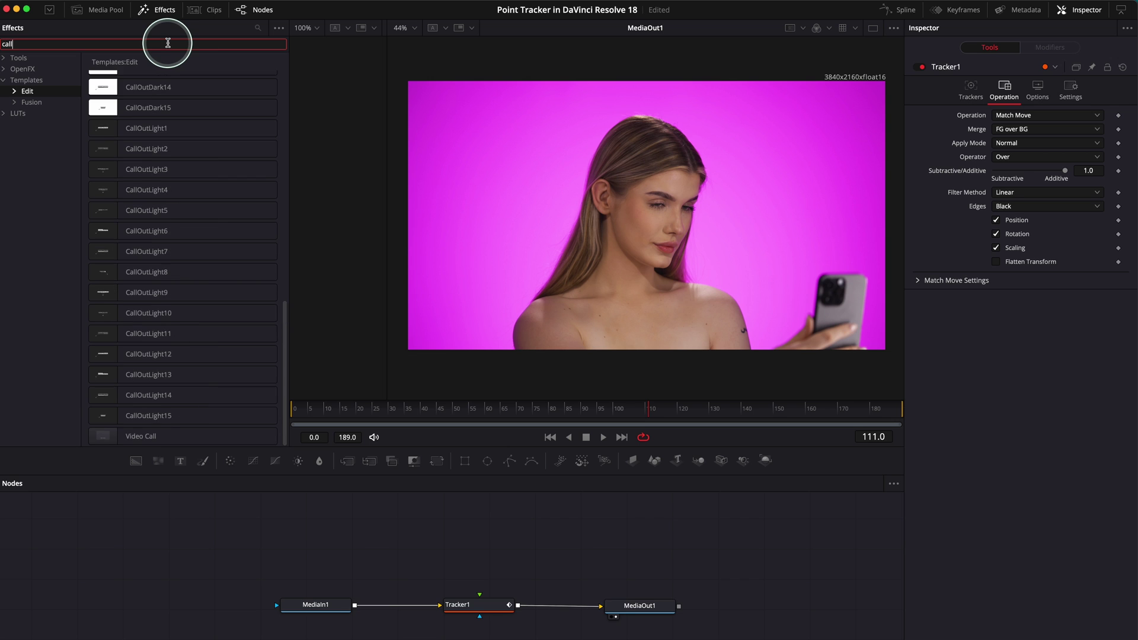
text( out)
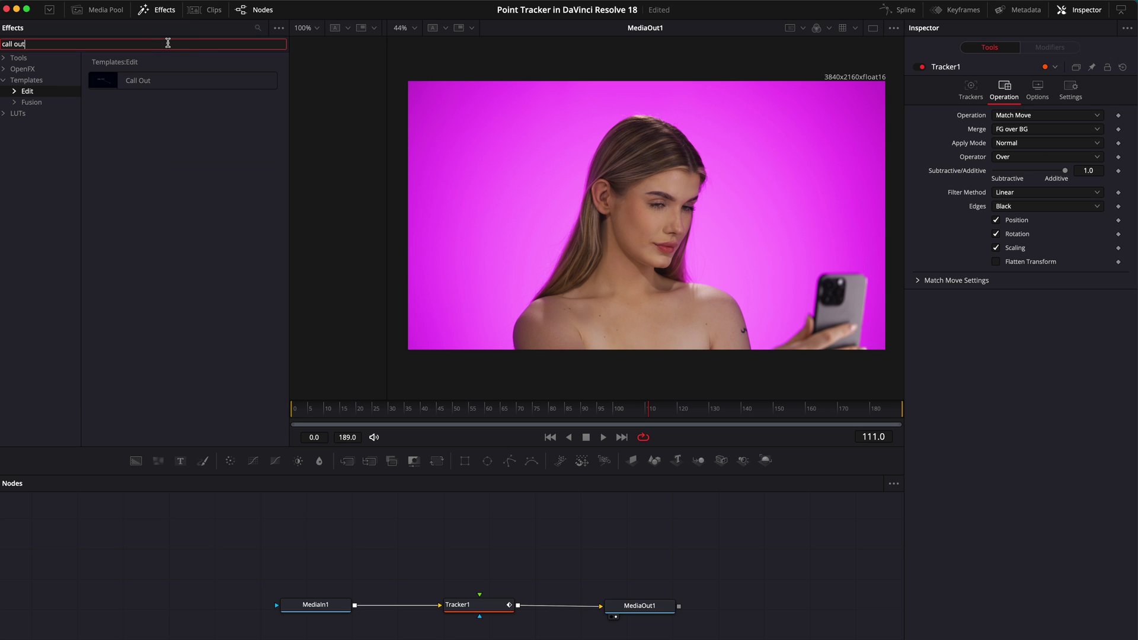
Add a Call Out title node, set its font style to Bold Italic, and wire it into Tracker1.
drag(140, 83, 484, 545)
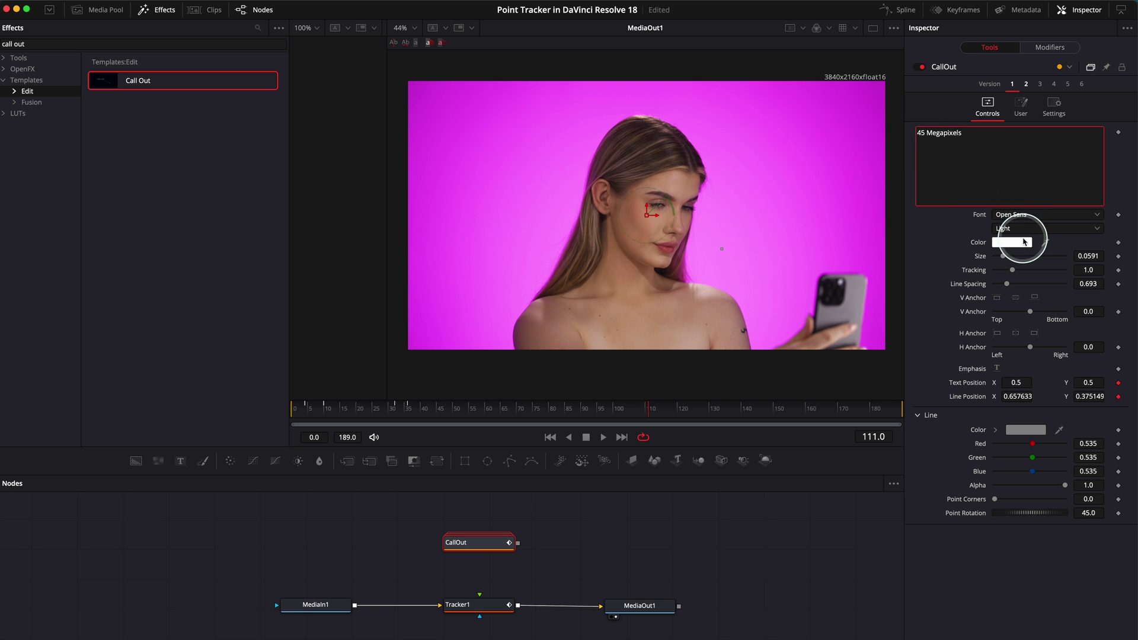
click(1018, 229)
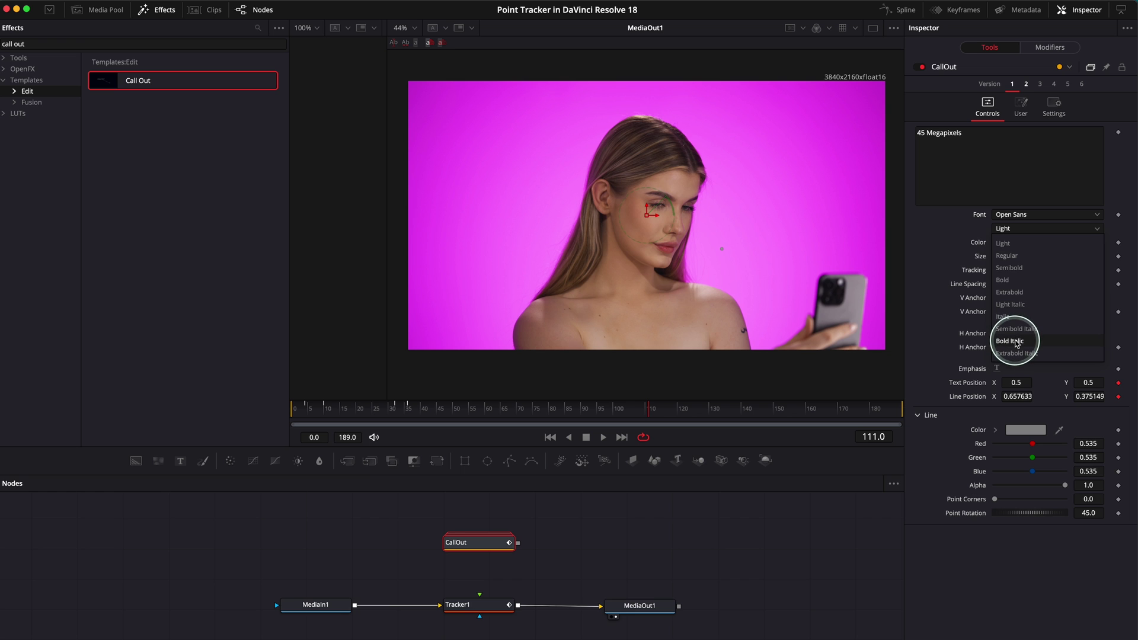
click(1017, 342)
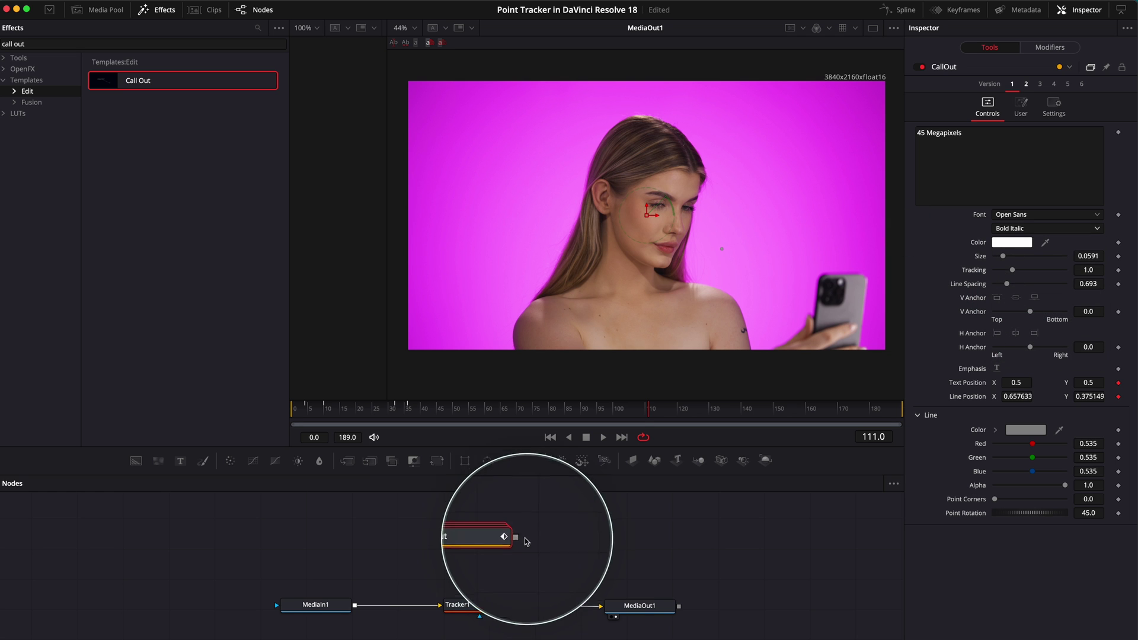
drag(516, 539, 480, 600)
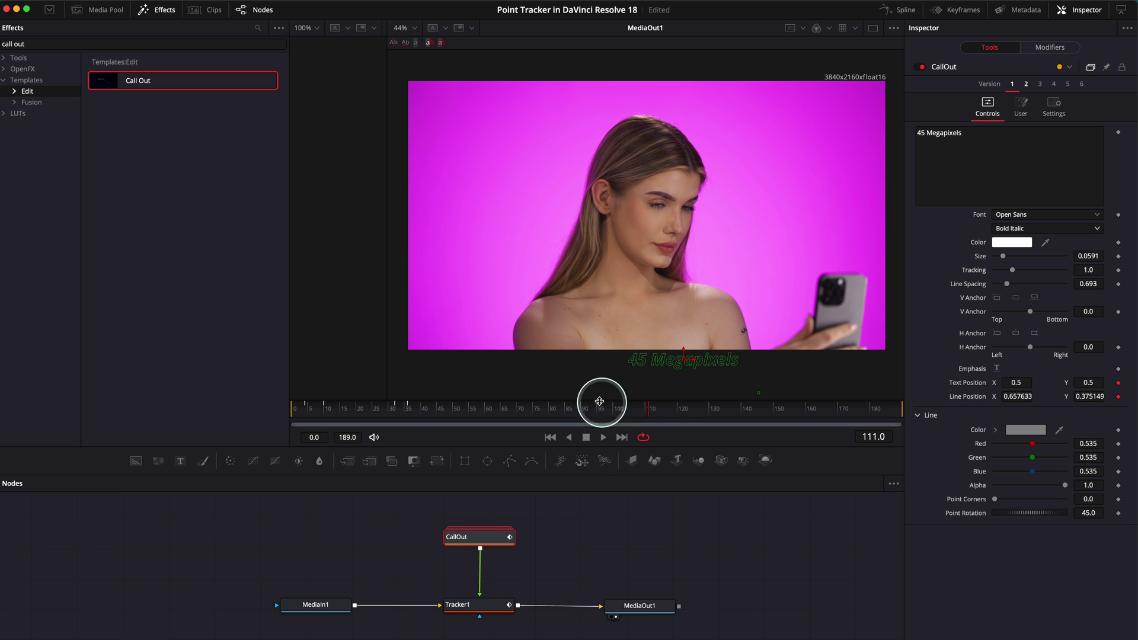
Move the 45 Megapixels text and the pointer line's end beside the phone in the viewer.
drag(683, 359, 723, 294)
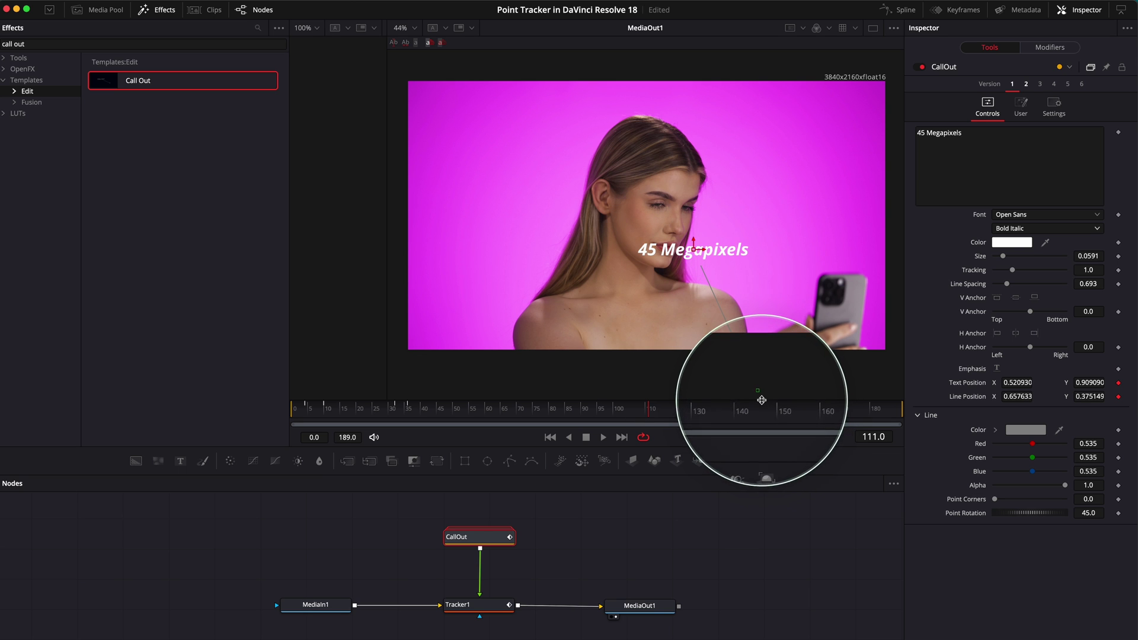
drag(757, 398, 836, 291)
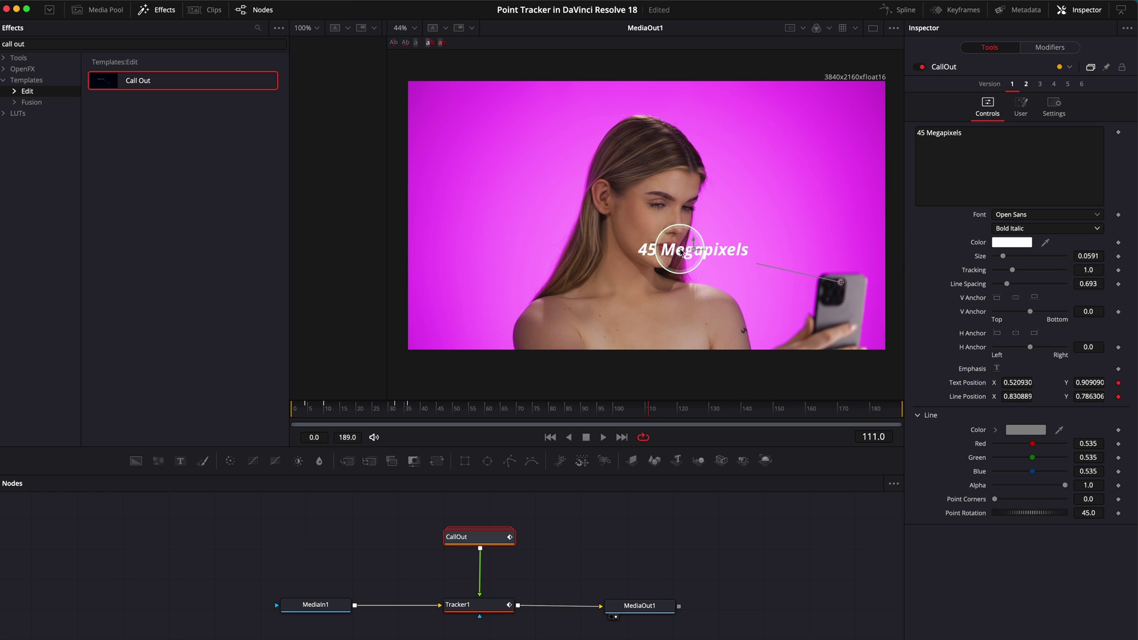
drag(696, 255, 801, 247)
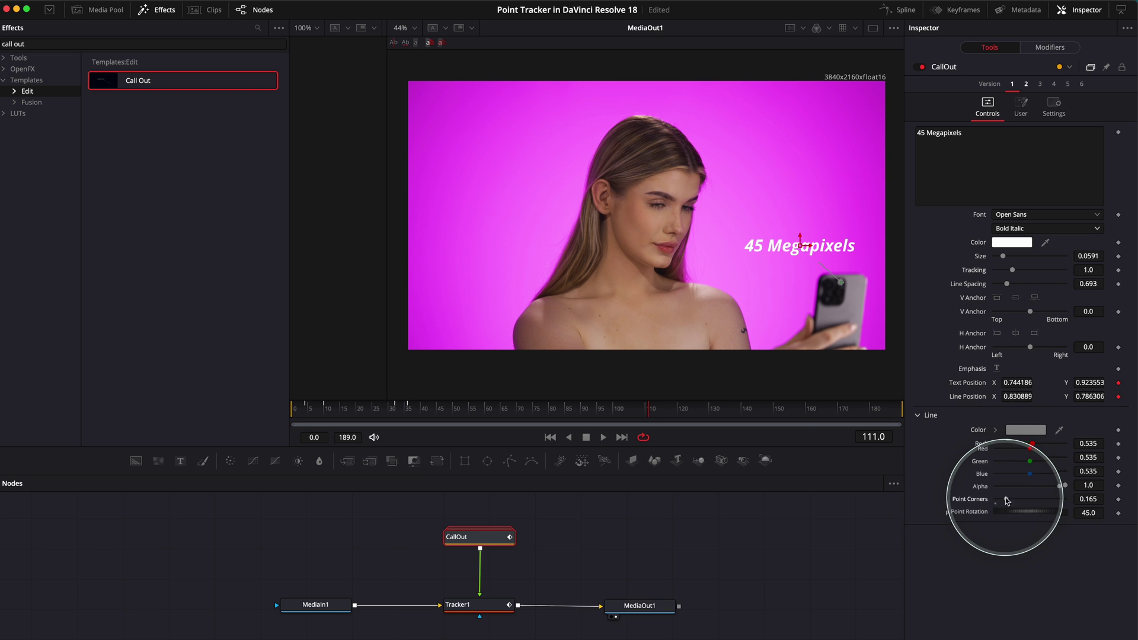
drag(468, 414, 251, 407)
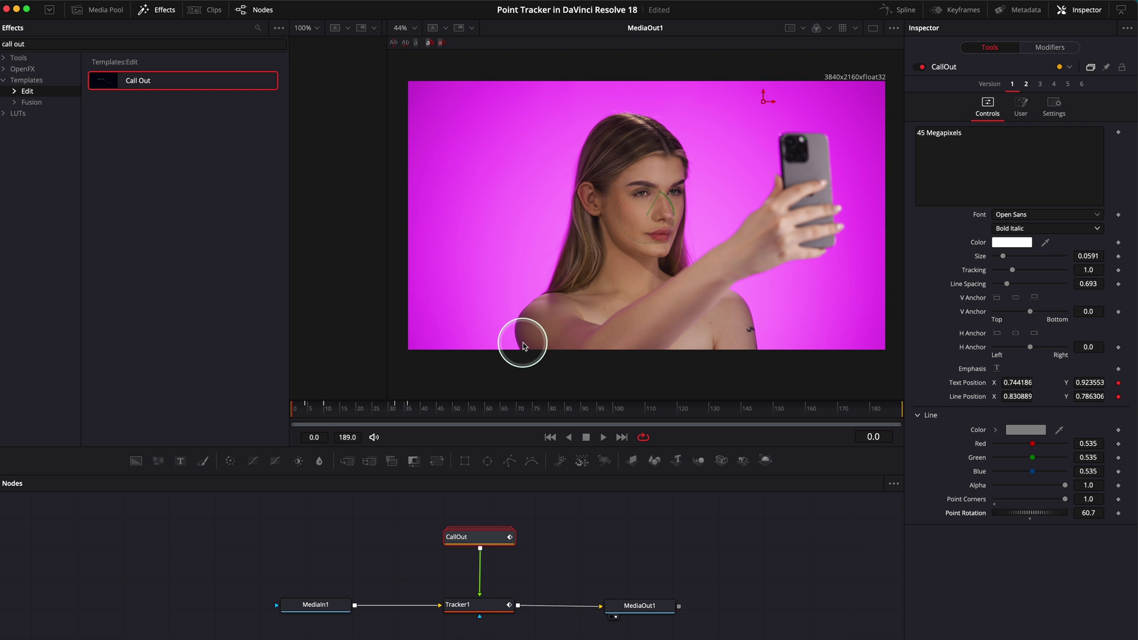
Play the composition to check the restyled callout follows the phone.
key(space)
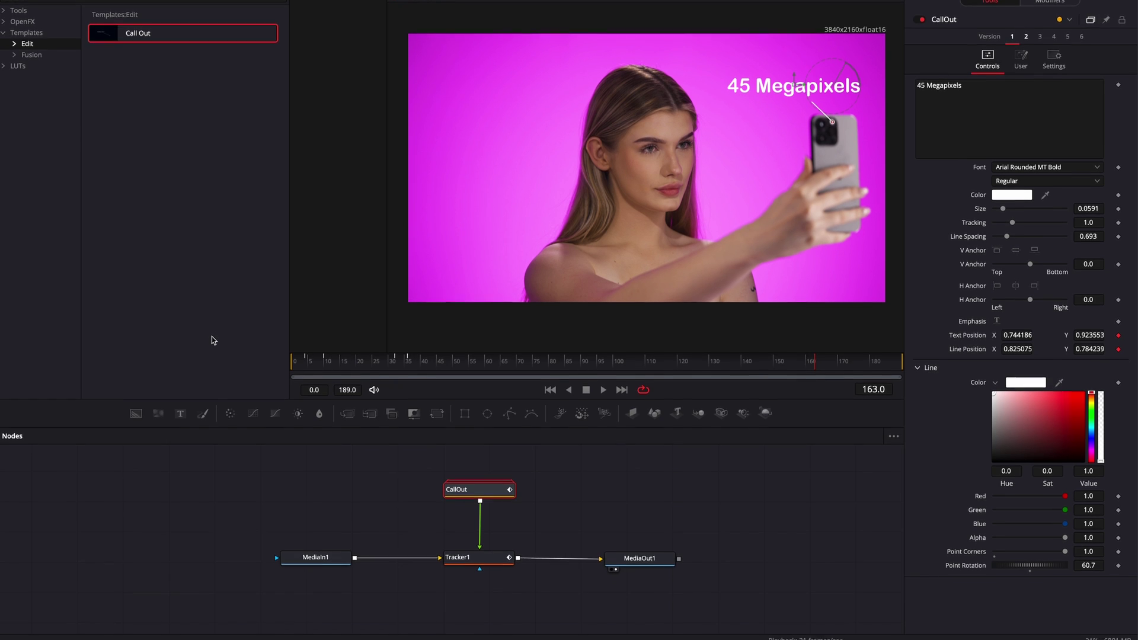
Render the selfie clip in place on the Edit page as Render 2.mov, then view it in Fusion.
click(501, 629)
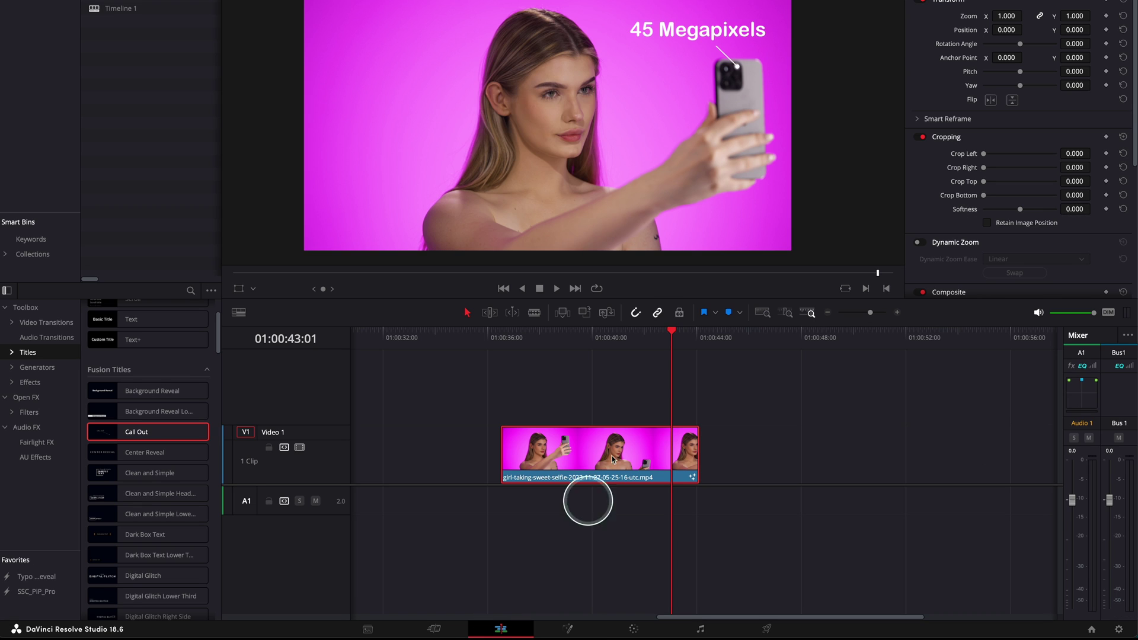
drag(641, 342, 525, 343)
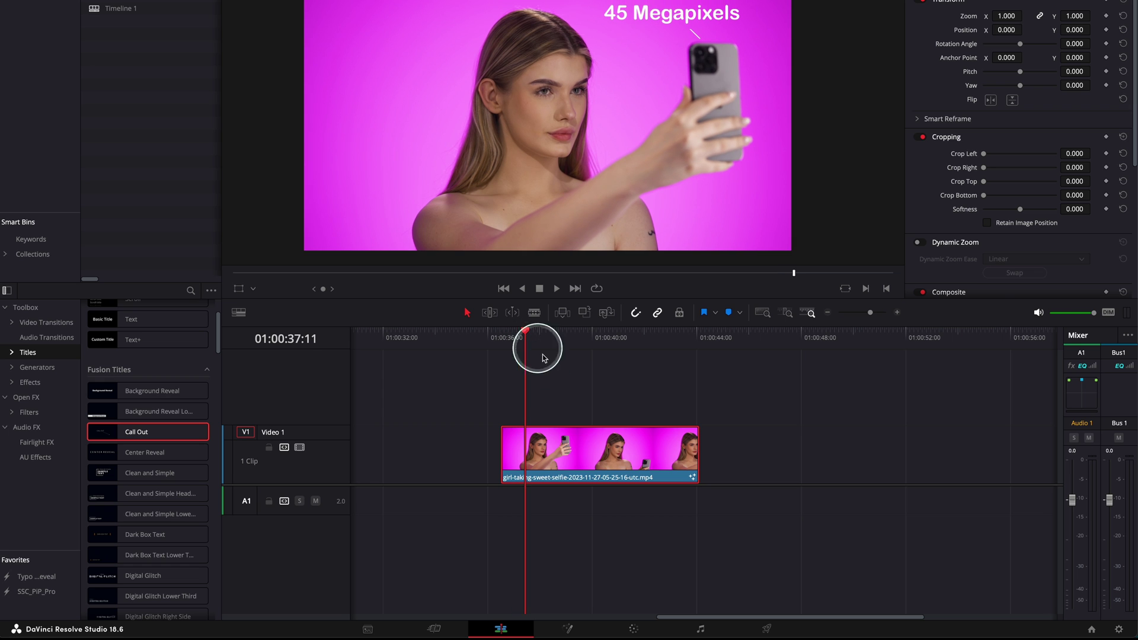
right_click(567, 449)
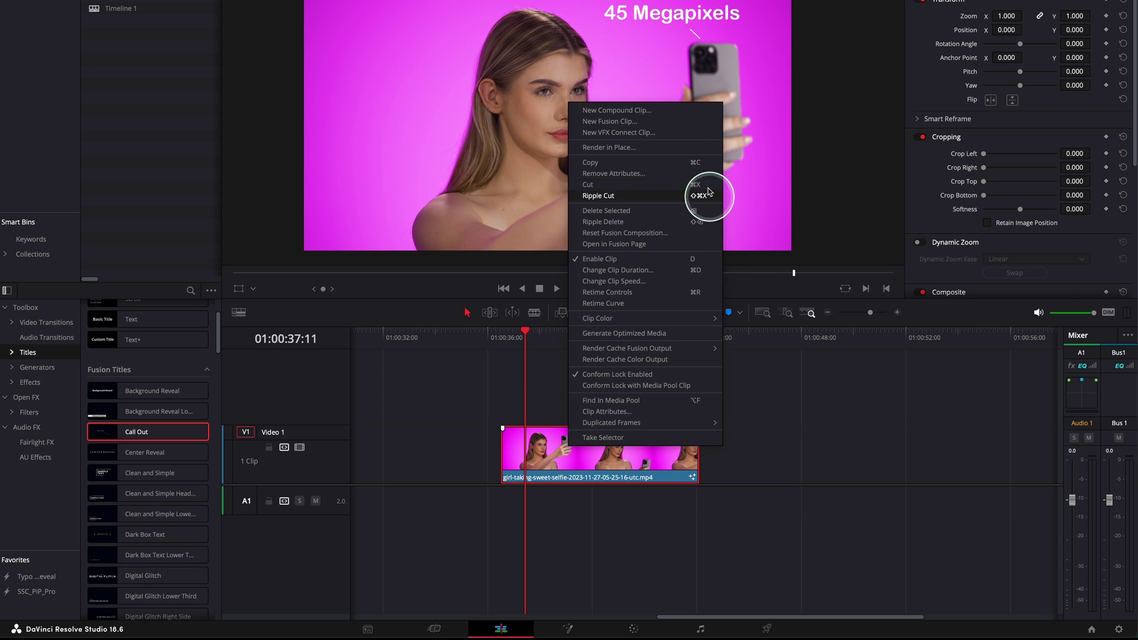
click(625, 149)
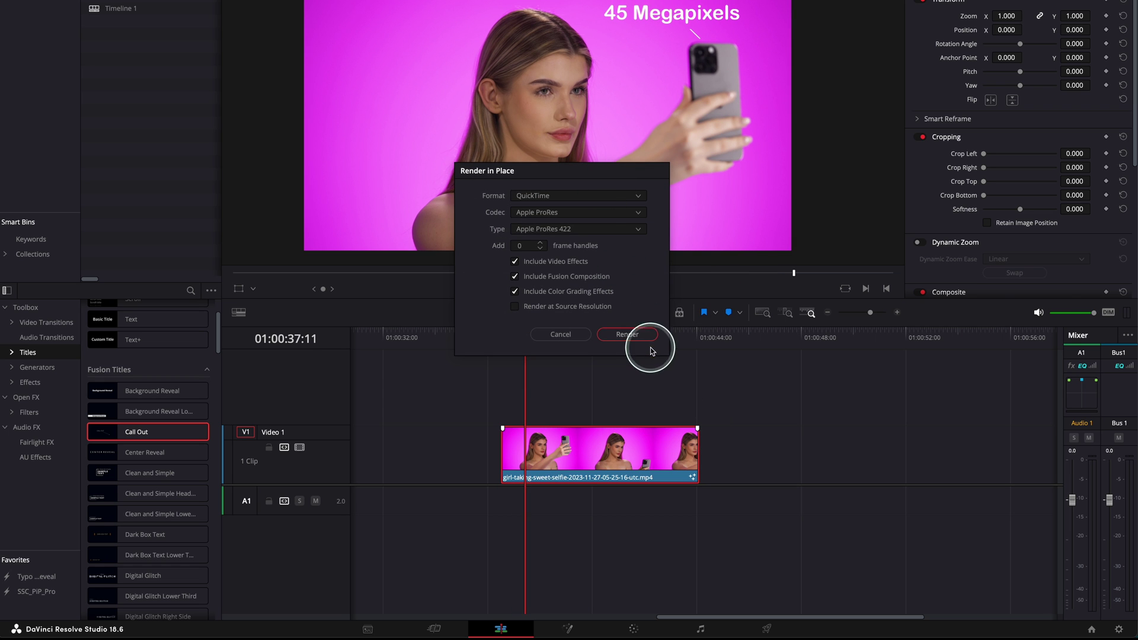
click(627, 334)
click(809, 358)
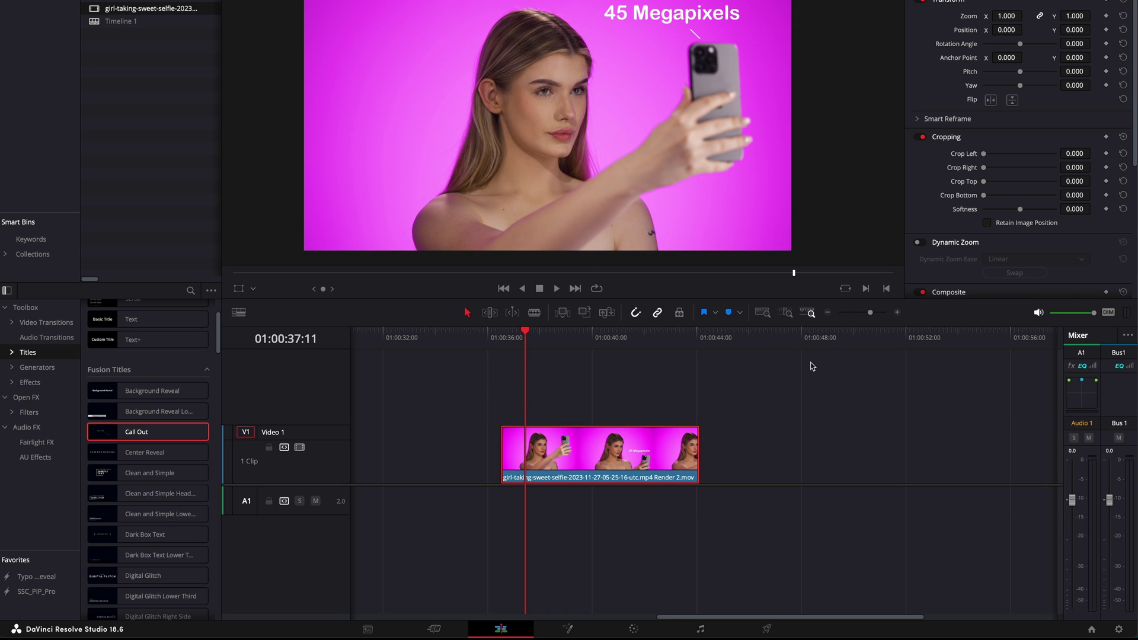
drag(540, 339, 506, 337)
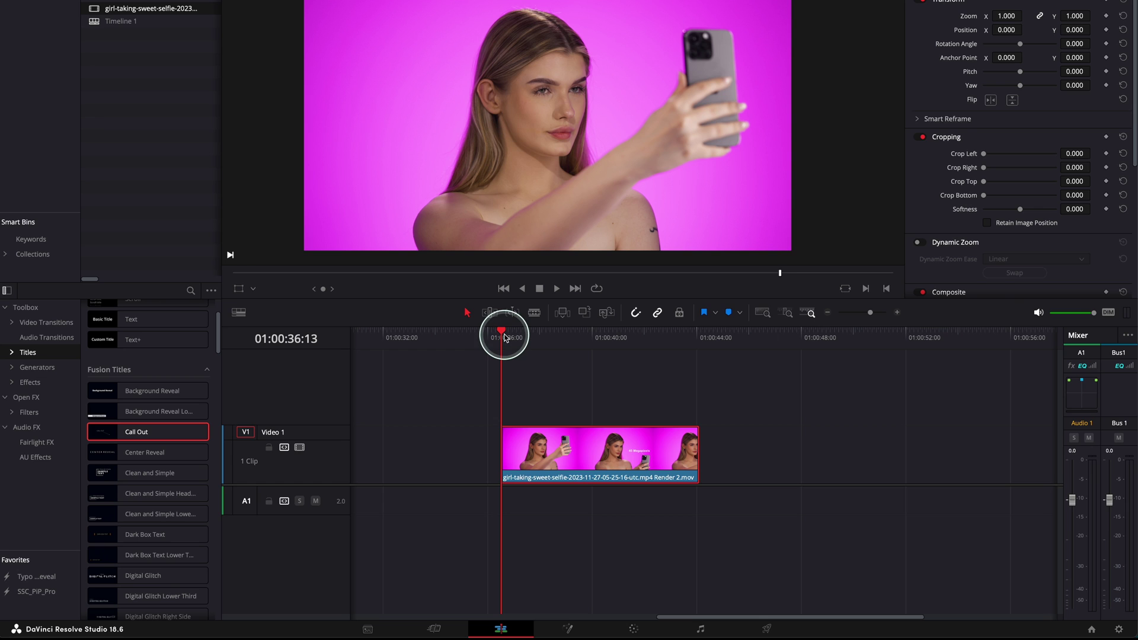
key(shift+5)
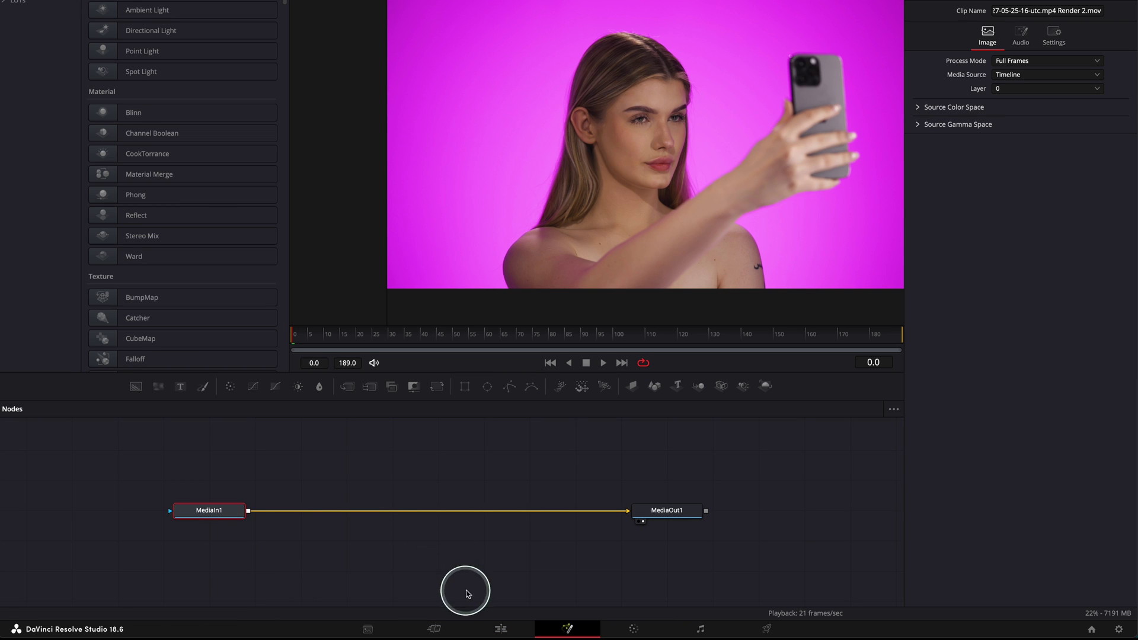
Decompose the rendered clip to its original and return to its Fusion composition.
click(497, 631)
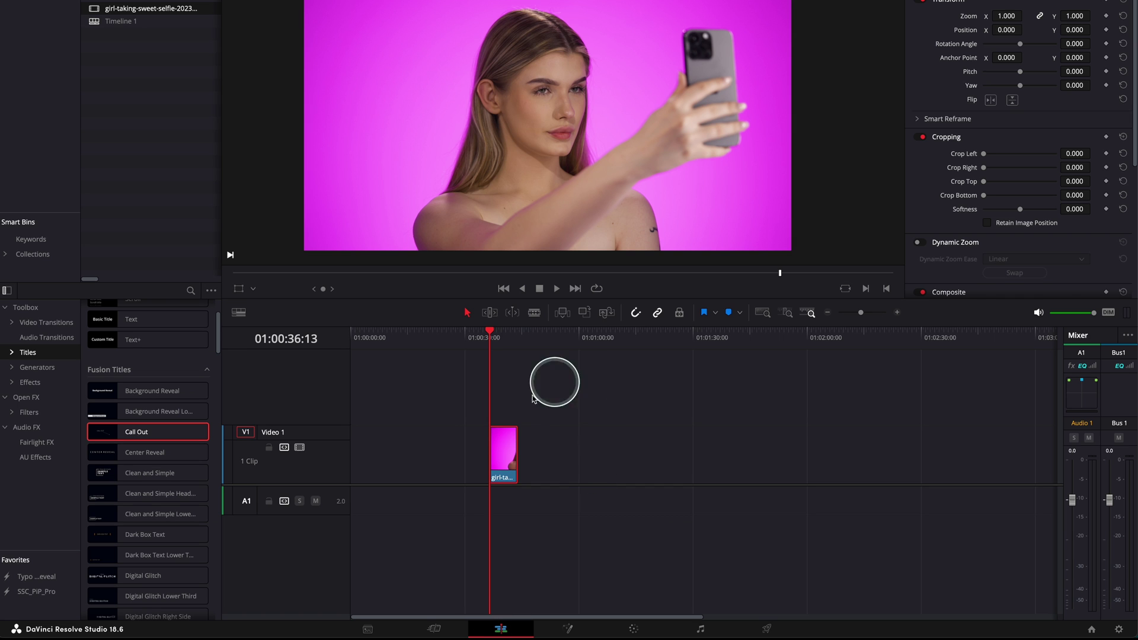
right_click(502, 453)
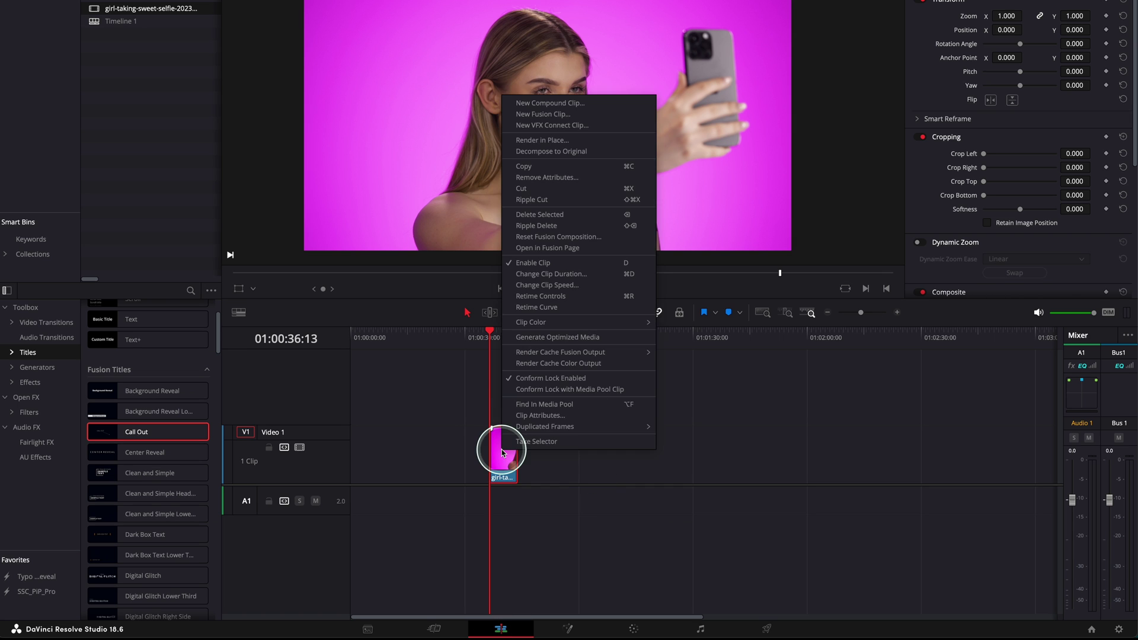
click(551, 152)
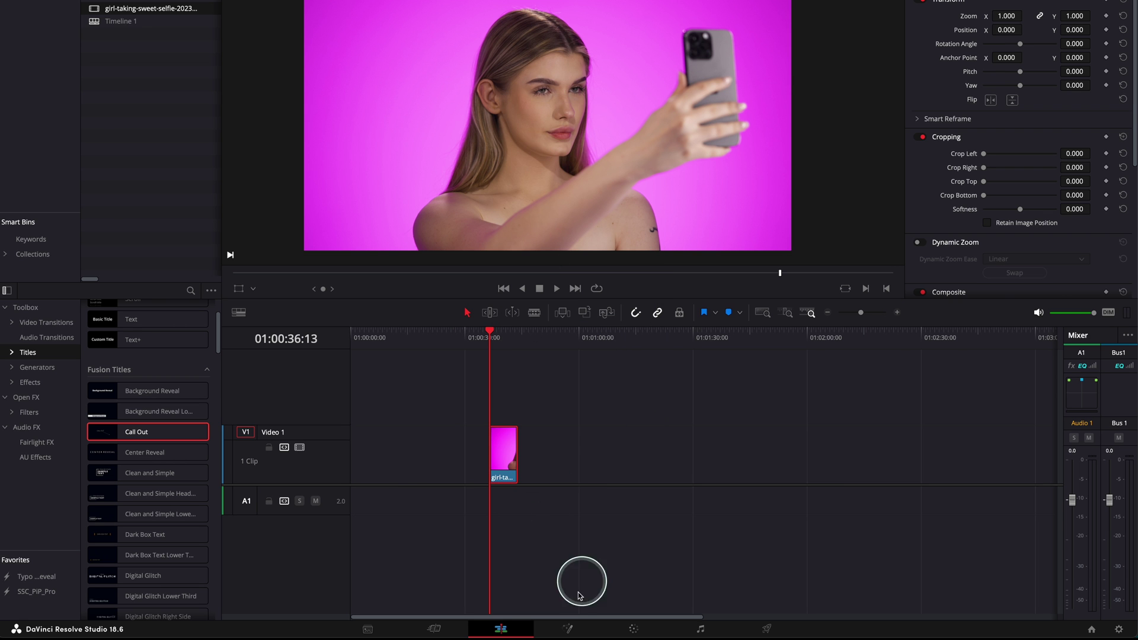
click(568, 629)
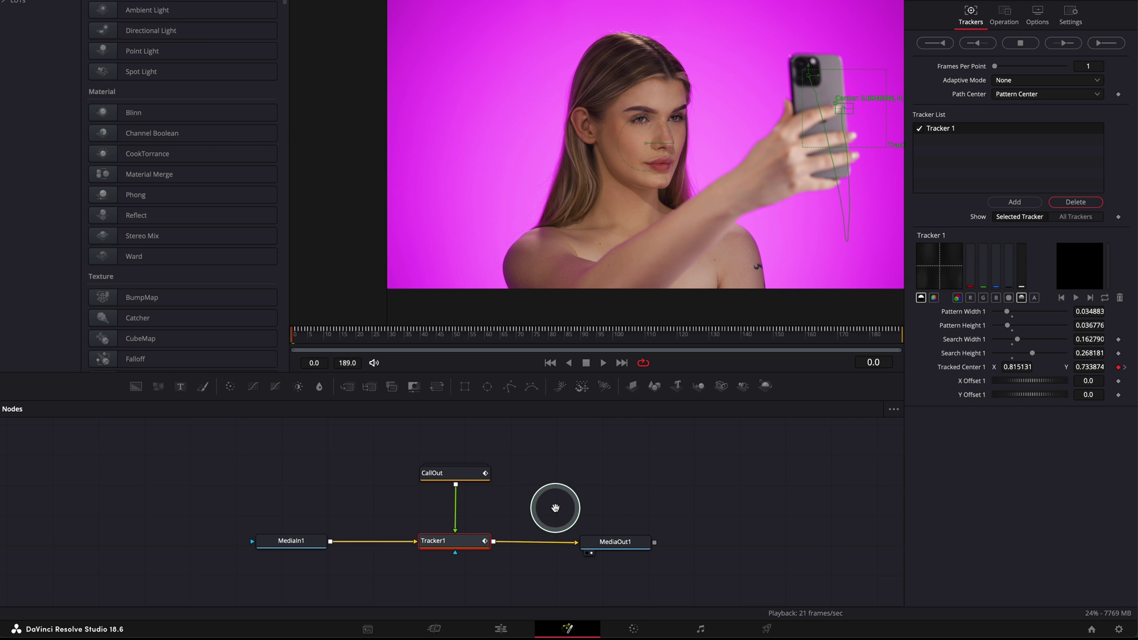